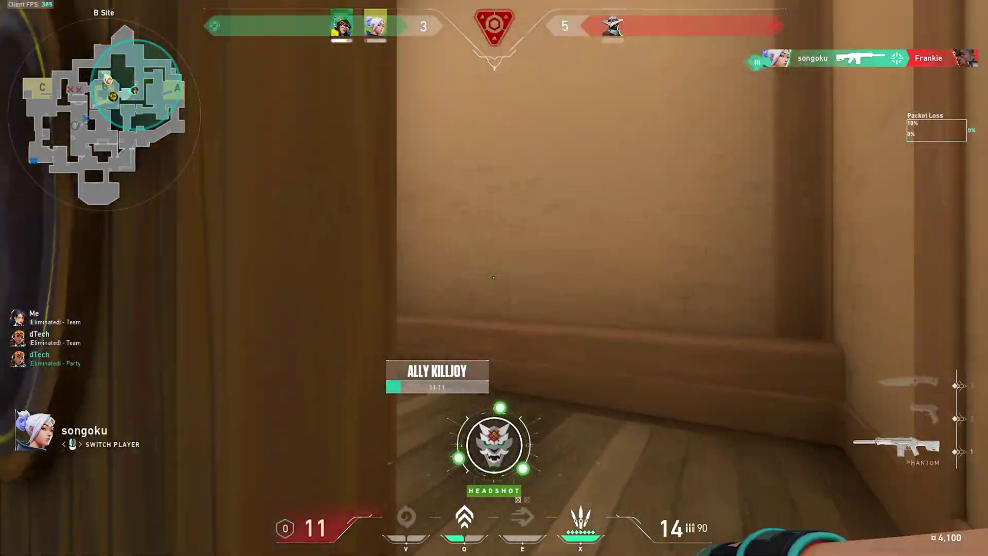
pyautogui.click(494, 277)
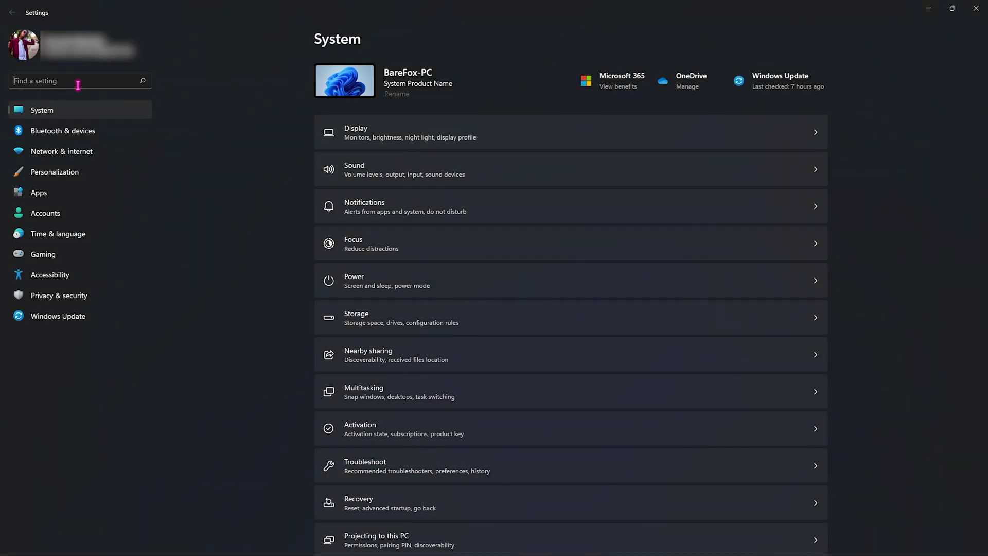
# Search Windows Settings for "game" and open the Game Mode settings
pyautogui.write('game')
pyautogui.press('Down')
pyautogui.press('Down')
pyautogui.press('Return')
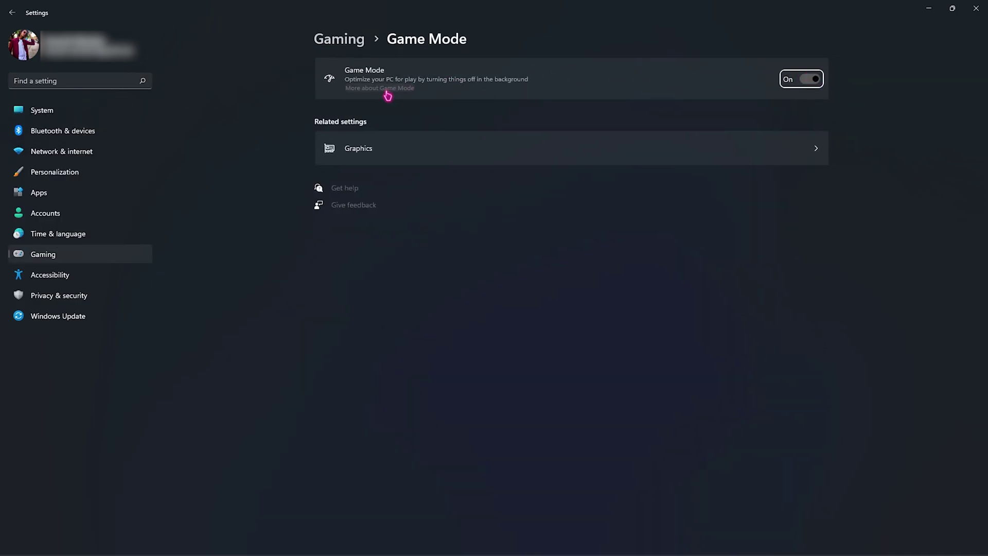
# Review the default graphics settings for hardware-accelerated GPU scheduling and windowed game optimizations, and return to the Graphics page
pyautogui.click(387, 153)
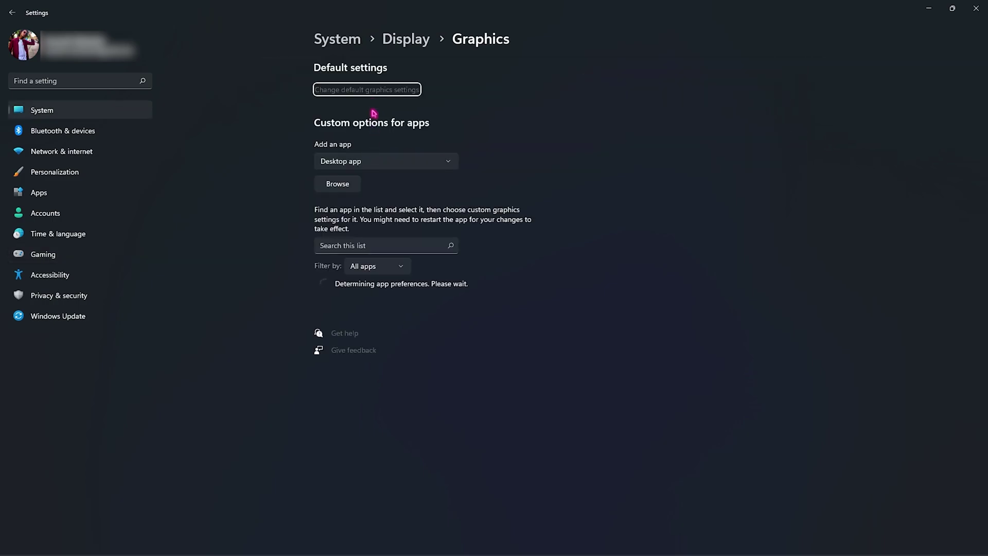
pyautogui.click(357, 96)
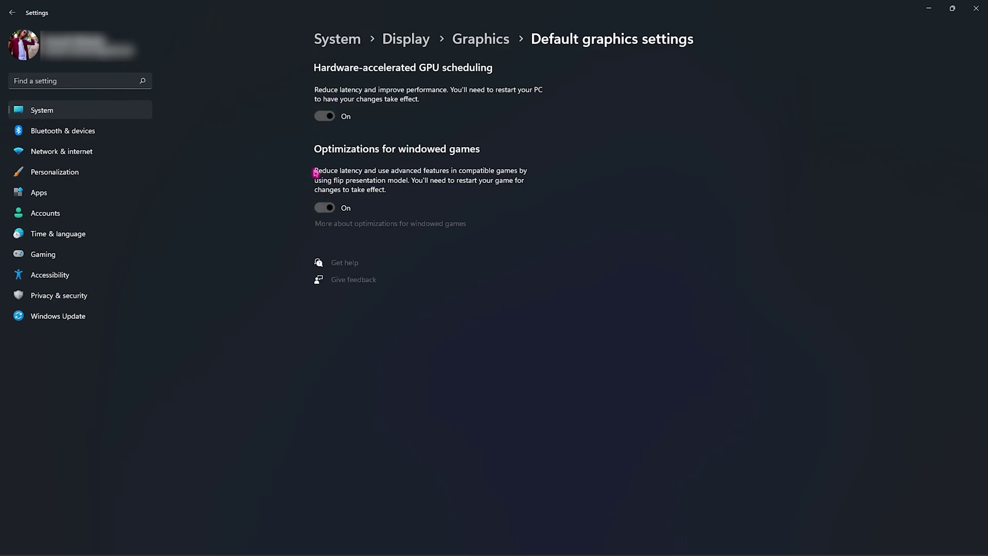
pyautogui.click(481, 39)
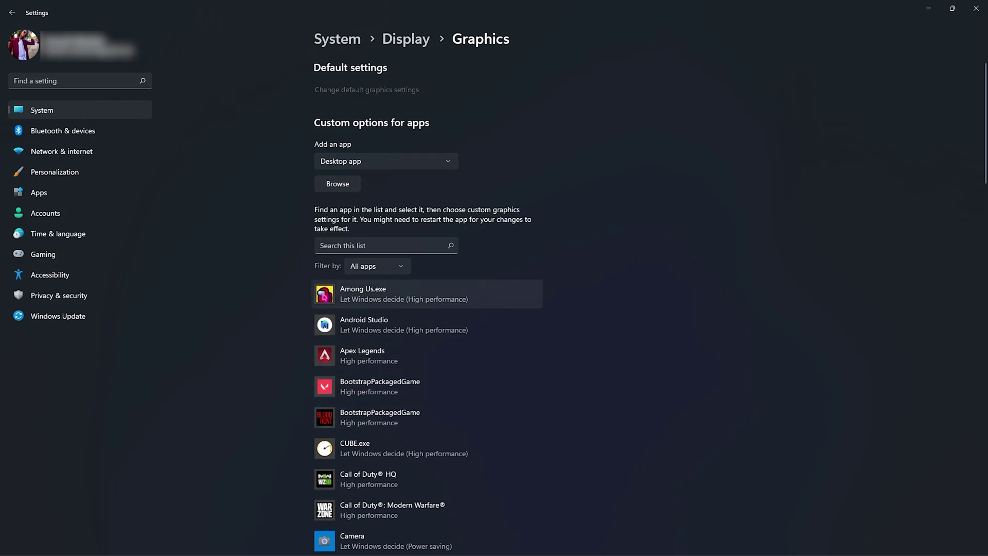
# Save High performance as the graphics preference for the VALORANT.exe entry in the custom app list
pyautogui.click(382, 387)
pyautogui.scroll(-4, 473, 281)
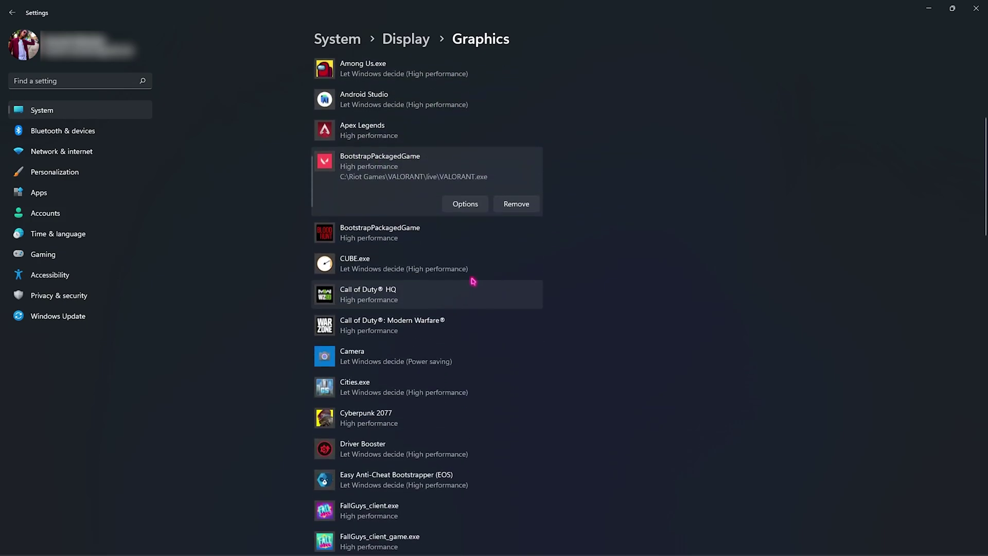
pyautogui.click(465, 204)
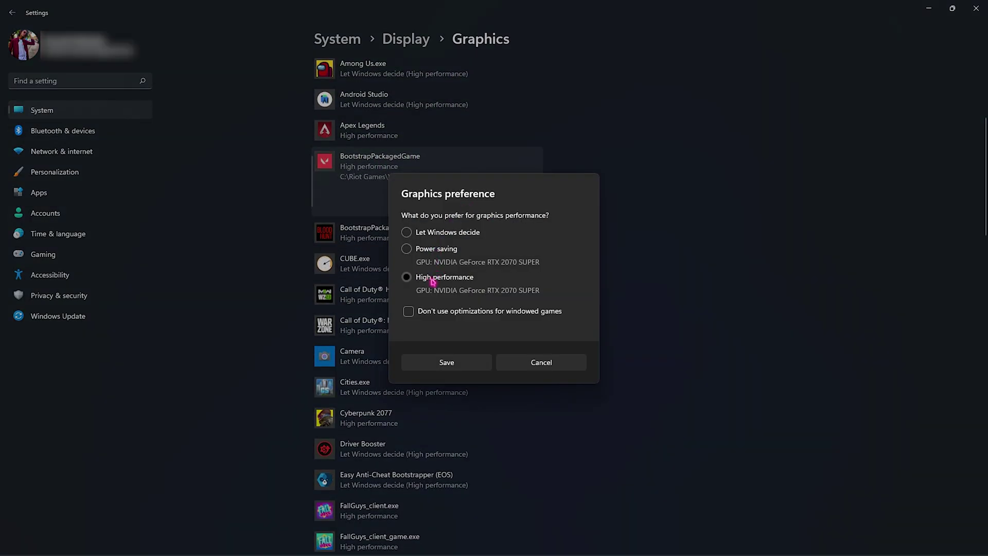
pyautogui.click(447, 362)
pyautogui.scroll(2, 360, 216)
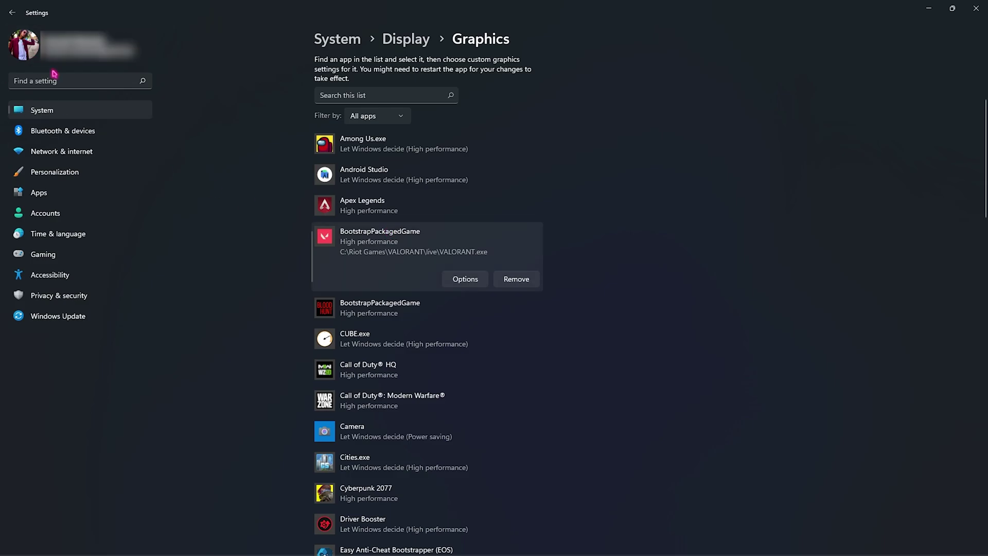
# Start installing the 2023-02 cumulative update KB5022913 and open Delivery Optimization to check downloads from other PCs
pyautogui.click(70, 318)
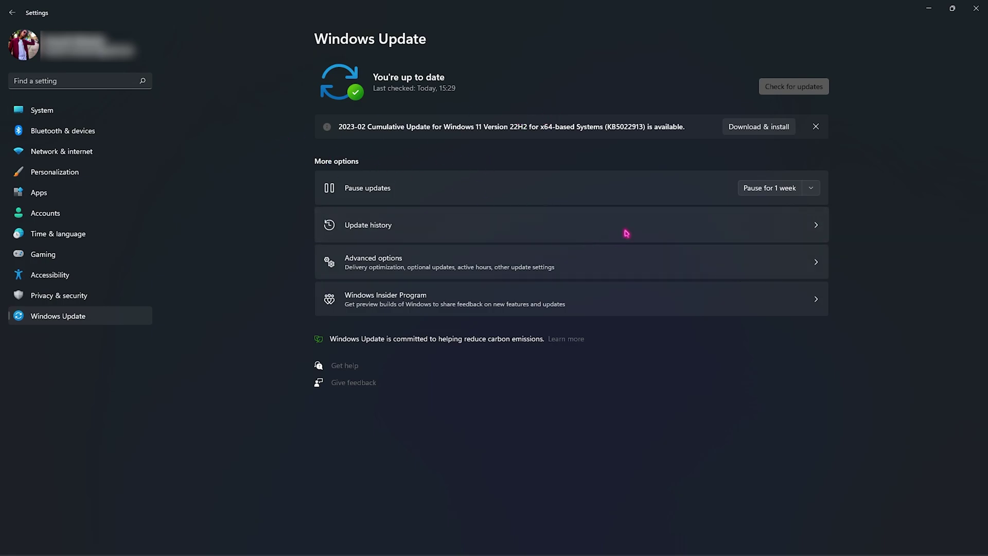
pyautogui.click(760, 131)
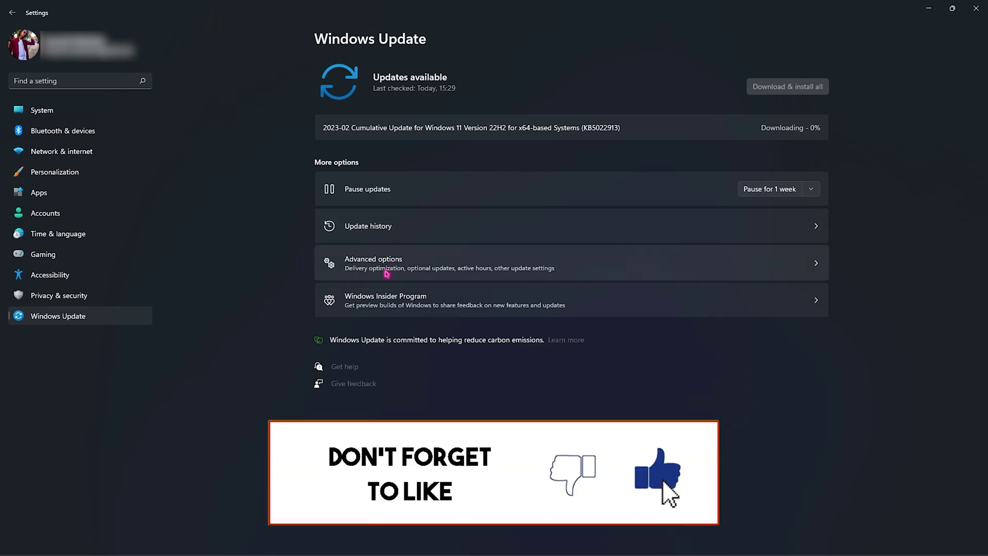
pyautogui.click(390, 267)
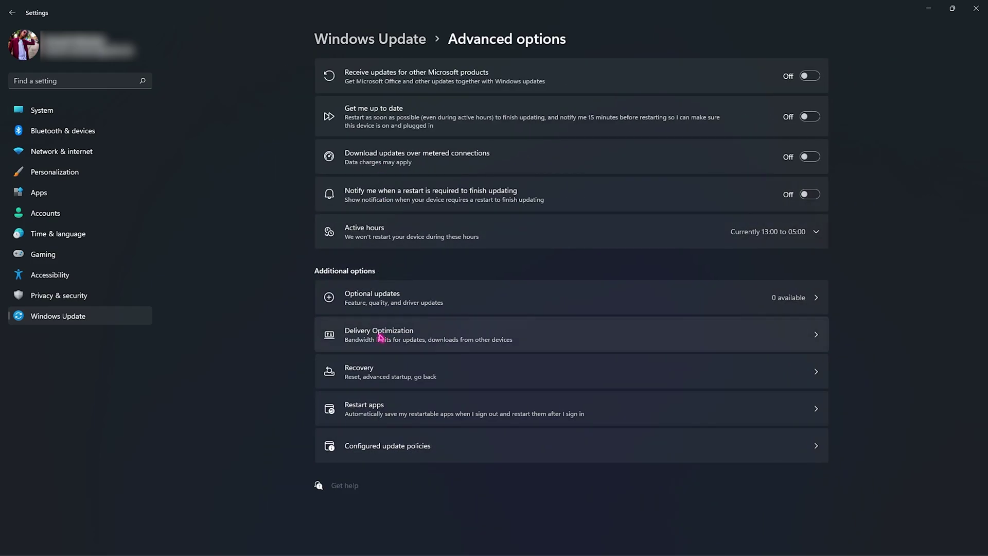
pyautogui.click(381, 334)
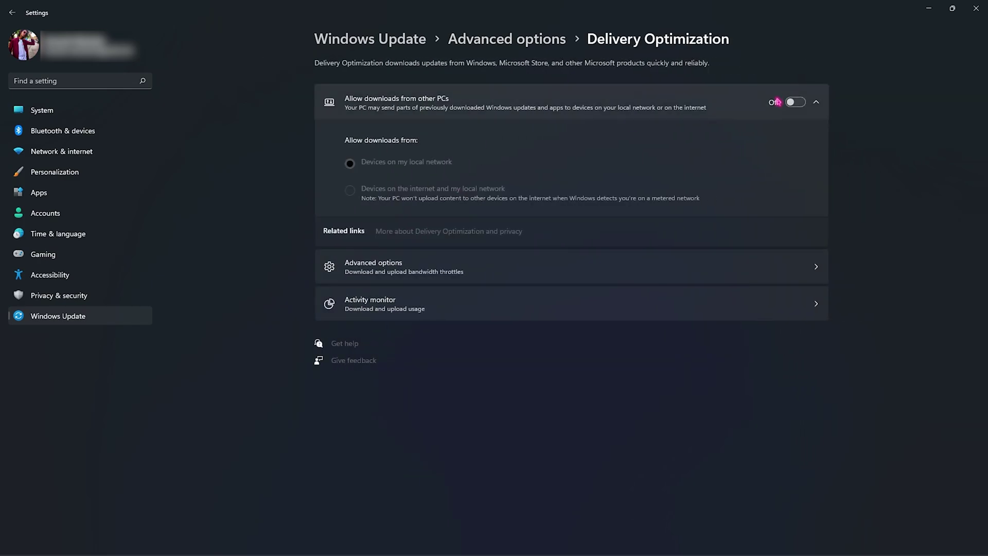
# Search the settings for "stor", open the Storage Sense configuration and run Storage Sense immediately
pyautogui.click(80, 82)
pyautogui.write('stor')
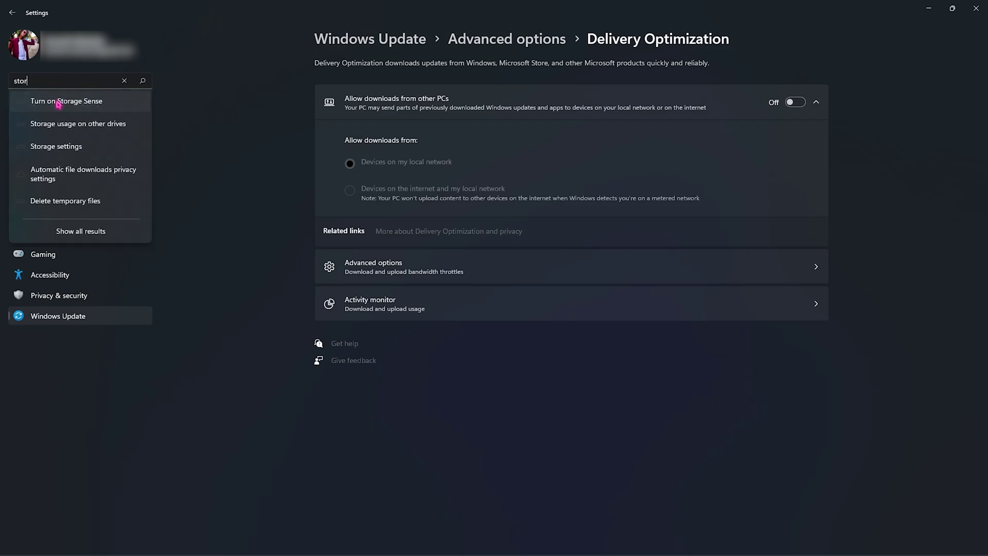
pyautogui.click(58, 103)
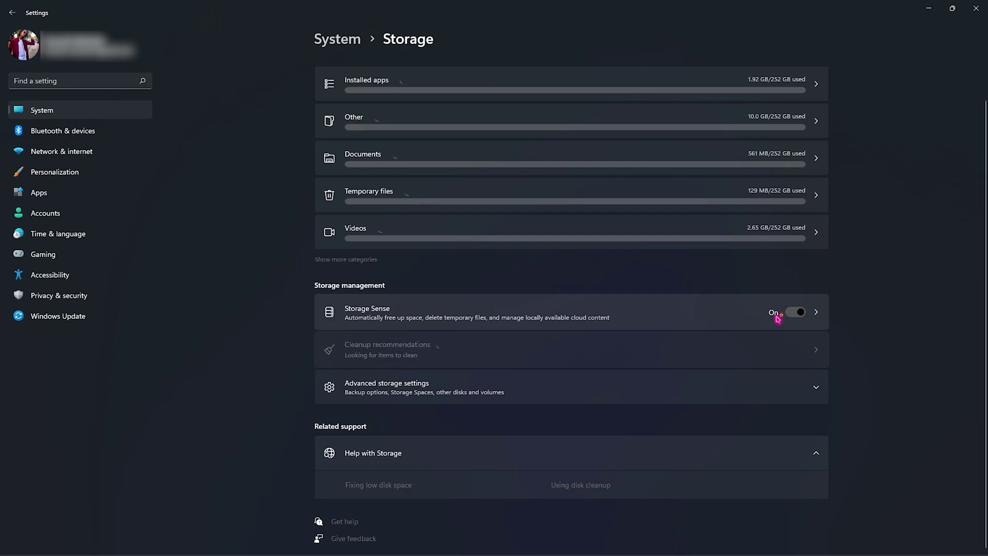
pyautogui.click(379, 326)
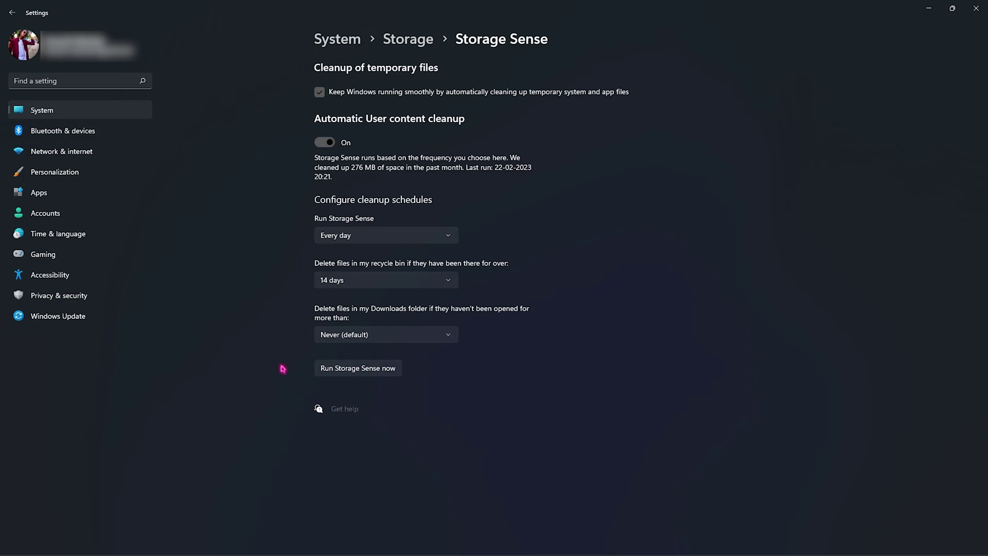
pyautogui.click(340, 374)
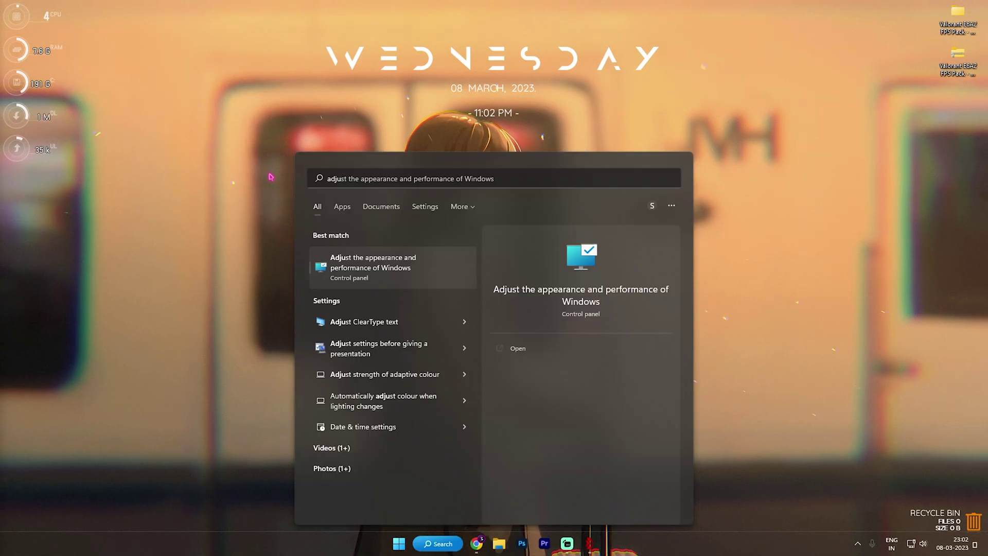
# Adjust Windows visual effects for best performance, re-enabling only smooth edges of screen fonts and thumbnails instead of icons
pyautogui.press('Return')
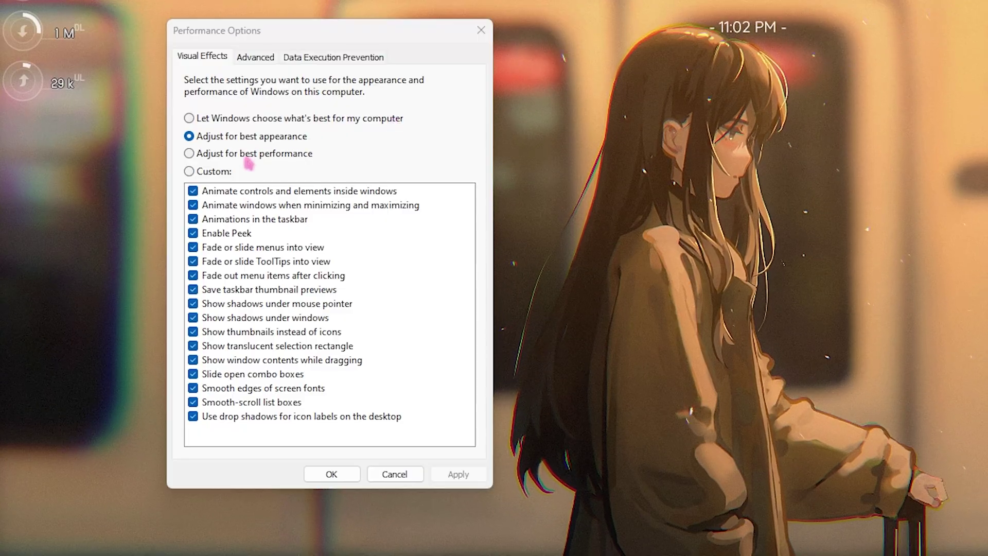
pyautogui.click(246, 155)
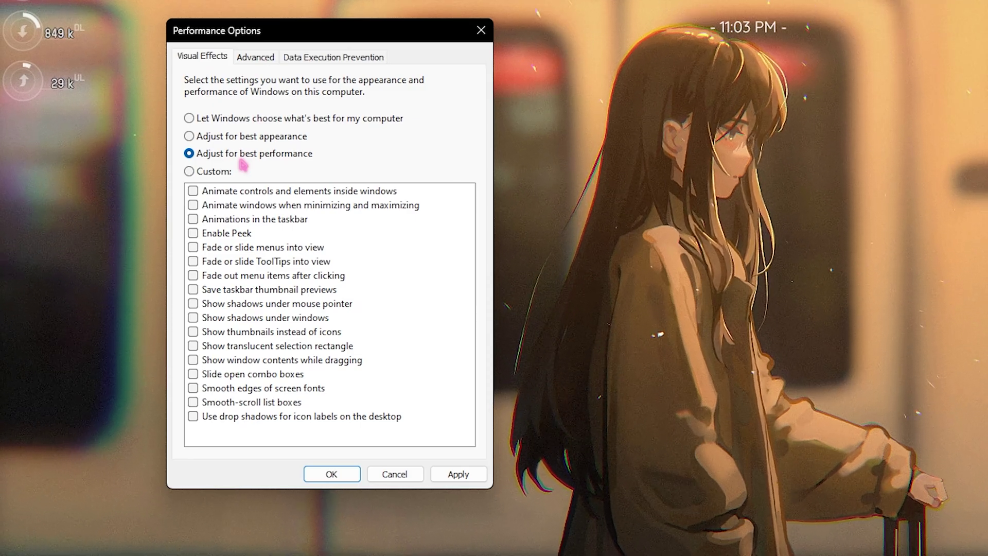
pyautogui.click(216, 390)
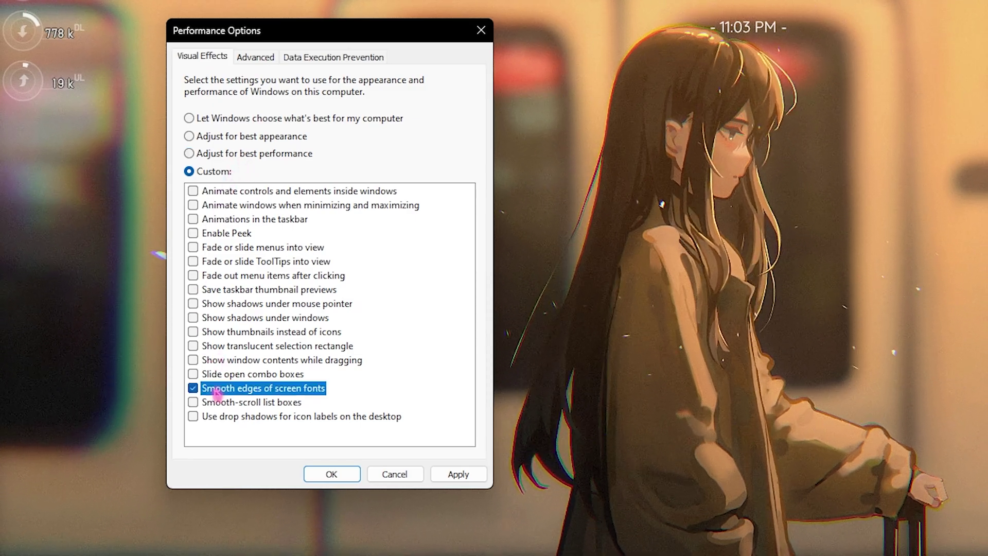
pyautogui.click(249, 337)
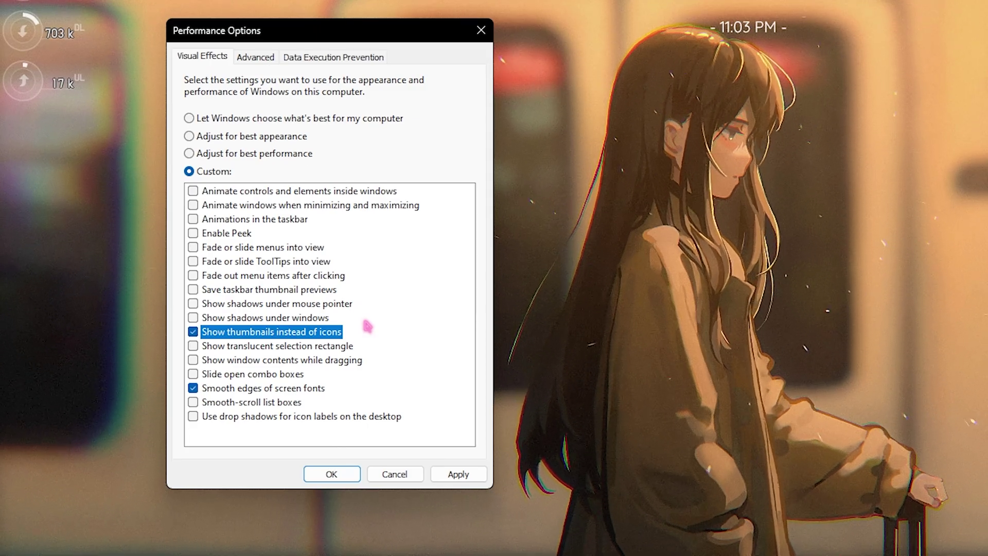
pyautogui.click(255, 58)
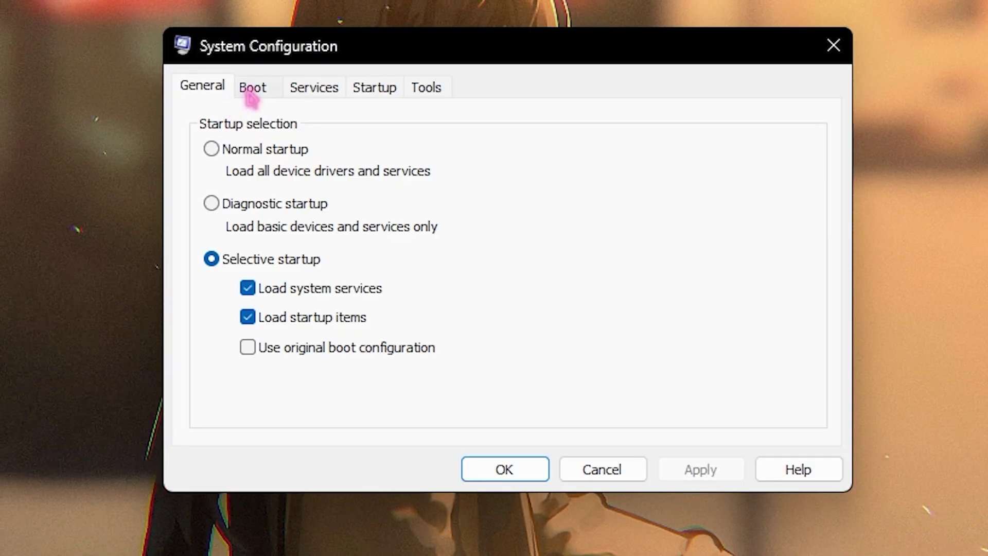
# Set the number of processors to 24 in System Configuration's advanced boot options and accept the change
pyautogui.click(249, 89)
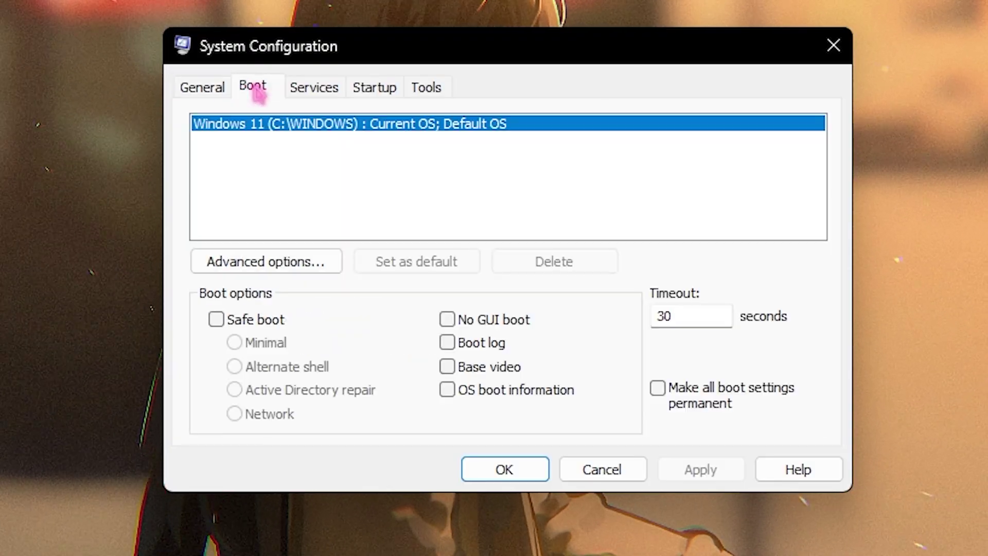
pyautogui.click(296, 264)
pyautogui.click(337, 121)
pyautogui.click(315, 503)
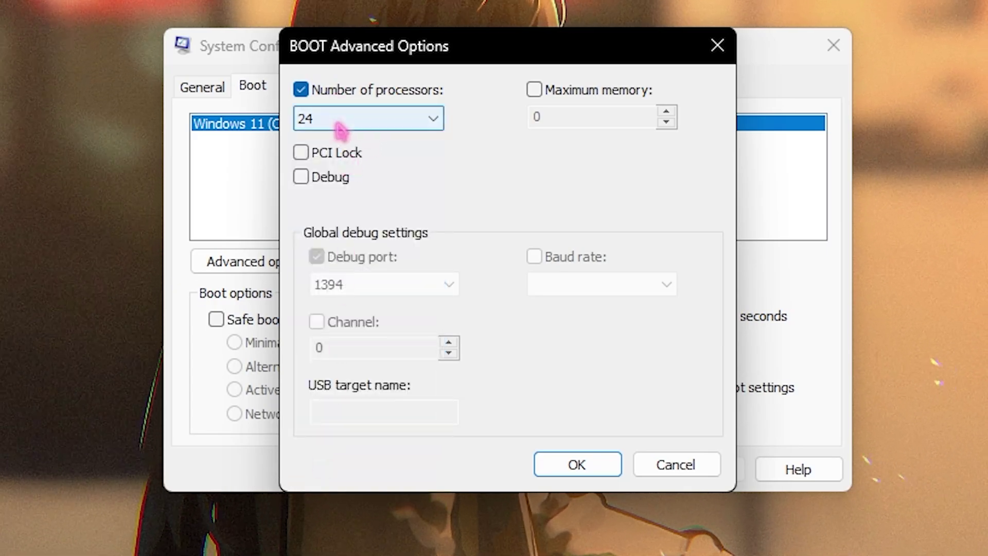
pyautogui.click(571, 460)
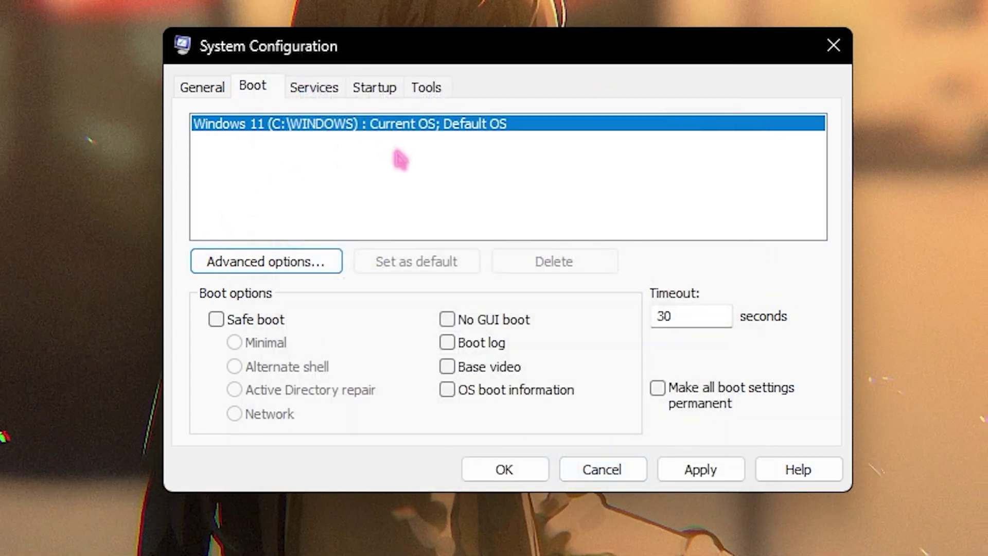
# Disable the Google Update services gupdate and gupdatem in the startup services list and apply the change
pyautogui.click(314, 87)
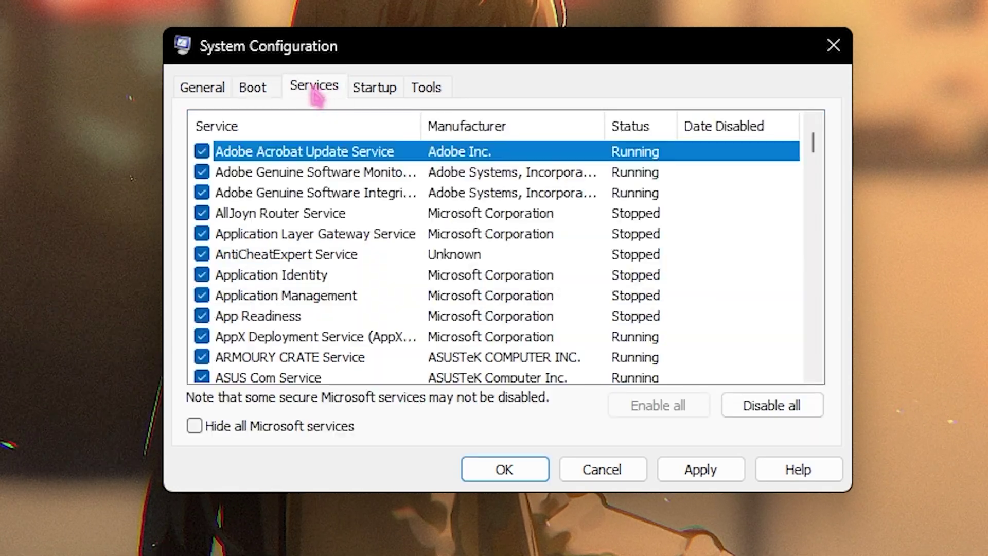
pyautogui.scroll(-10, 231, 152)
pyautogui.click(202, 234)
pyautogui.click(209, 275)
pyautogui.click(202, 254)
pyautogui.scroll(-8, 342, 268)
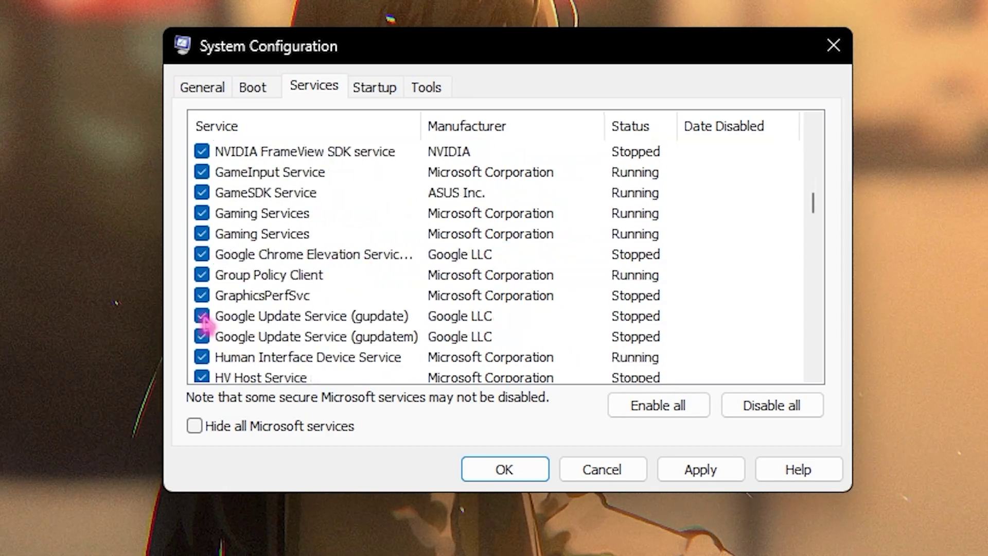
pyautogui.click(202, 317)
pyautogui.click(203, 337)
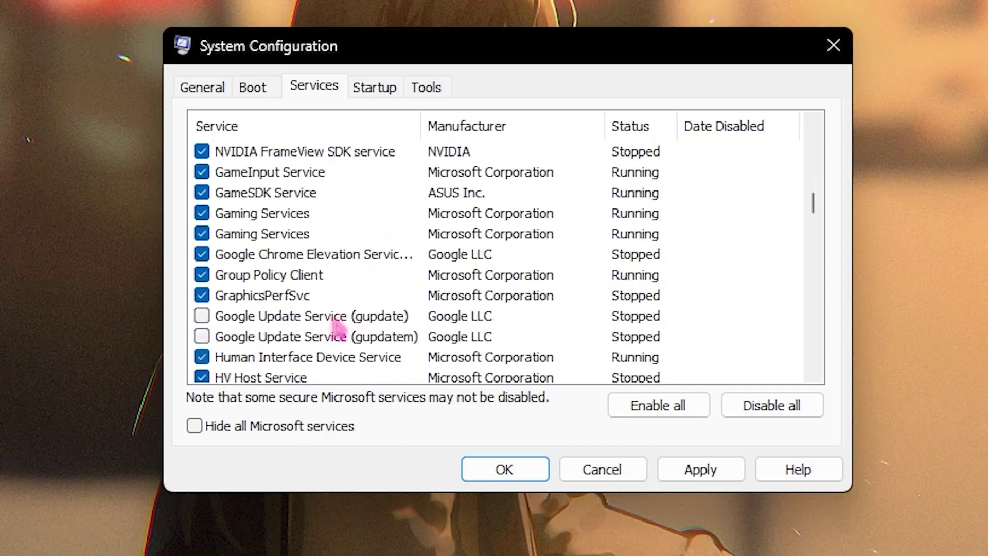
pyautogui.click(672, 466)
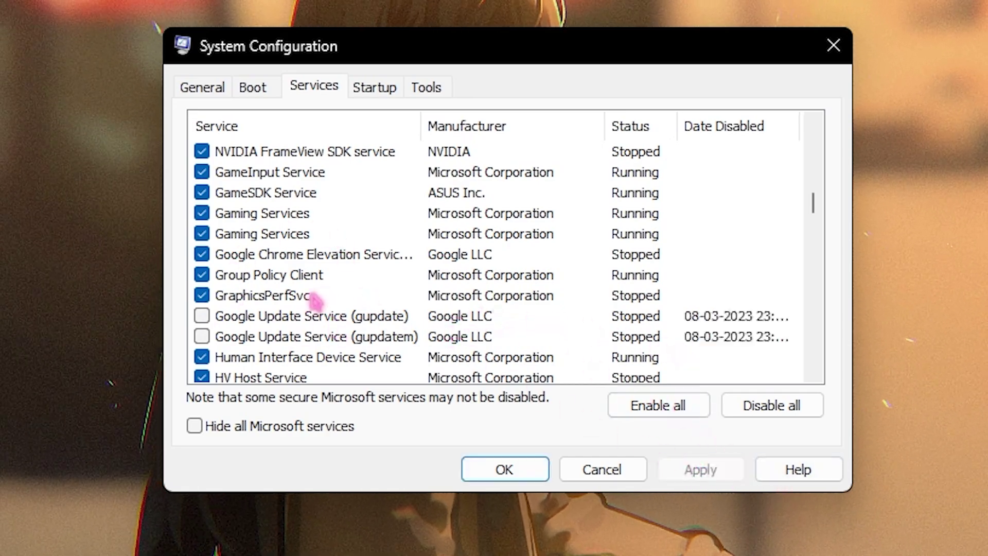
pyautogui.scroll(6, 360, 257)
pyautogui.click(319, 249)
pyautogui.scroll(1, 368, 247)
pyautogui.scroll(1, 368, 247)
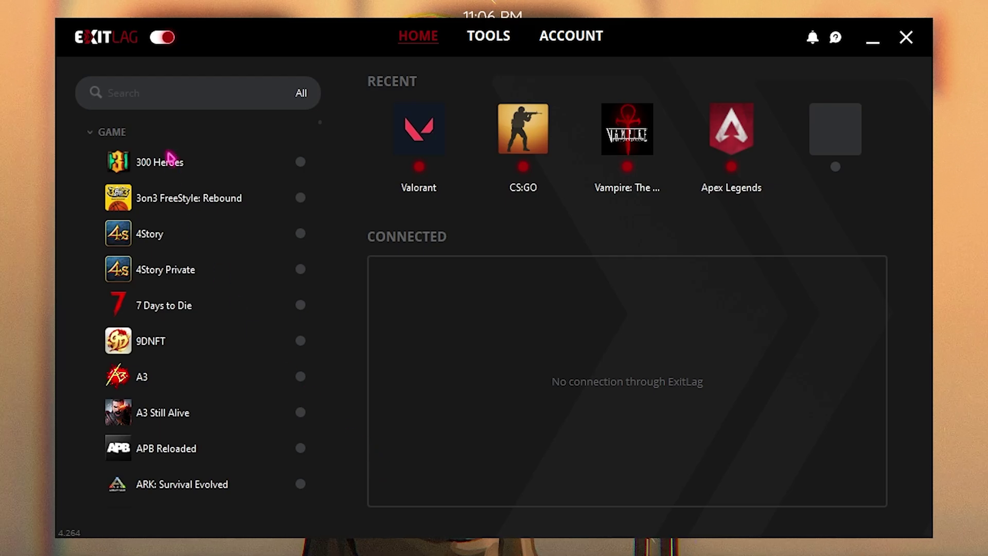
# Search the ExitLag game list for "valor" and open Valorant's routing settings
pyautogui.click(150, 103)
pyautogui.write('valor')
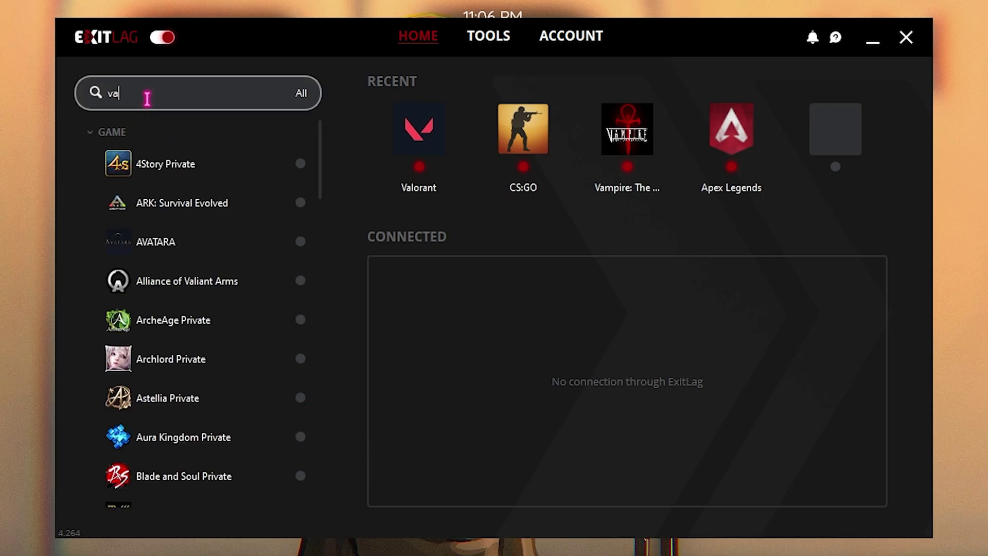
pyautogui.click(170, 171)
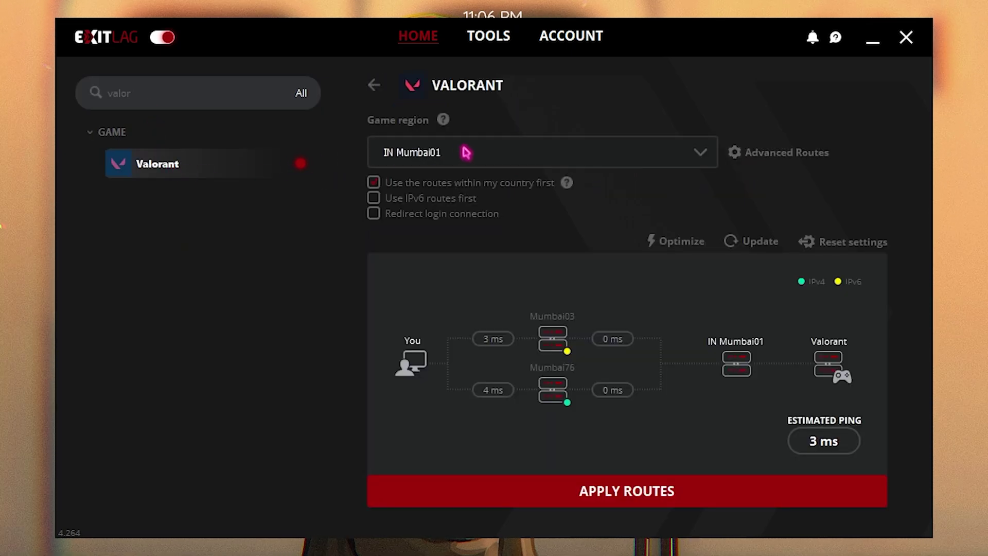
# Browse the available Valorant game regions and select IN Mumbai01
pyautogui.click(418, 157)
pyautogui.scroll(-10, 444, 335)
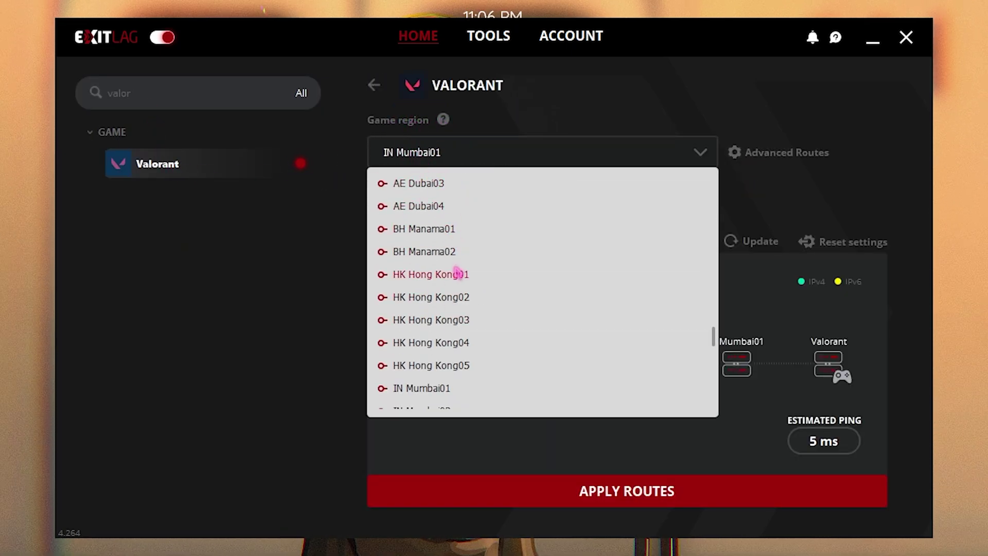
pyautogui.scroll(-8, 453, 288)
pyautogui.scroll(2, 448, 290)
pyautogui.scroll(6, 509, 256)
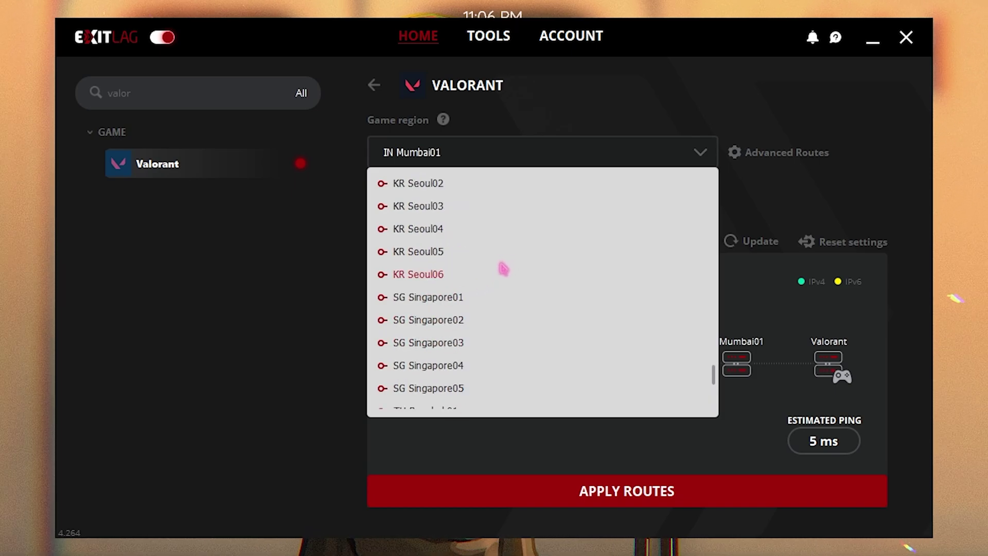
pyautogui.click(426, 231)
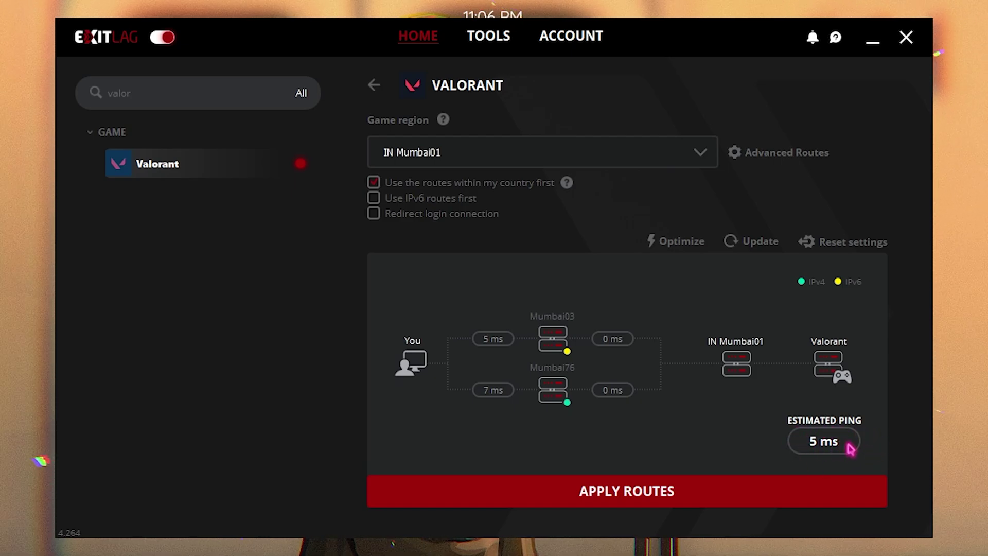
# Set Valorant's game region to IN Mumbai02
pyautogui.click(582, 161)
pyautogui.click(434, 252)
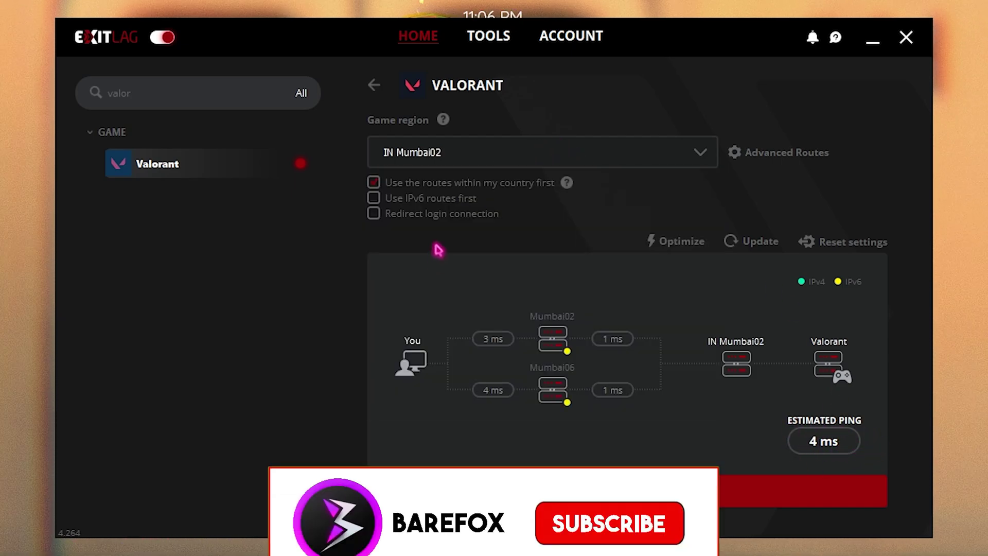
# Set Valorant's game region to IN Mumbai03
pyautogui.click(494, 153)
pyautogui.click(426, 276)
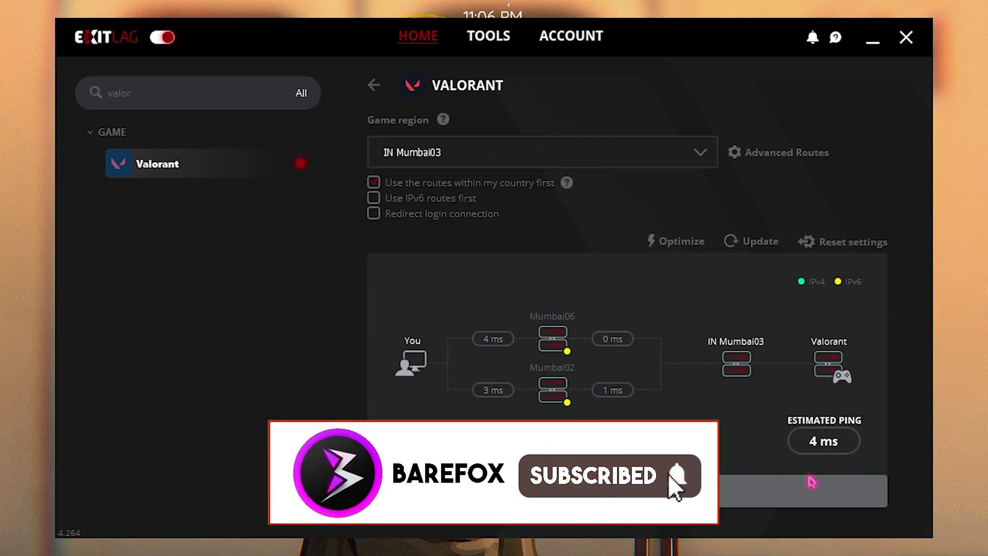
# Set Valorant's game region to IN Mumbai01 and apply the routes
pyautogui.click(533, 153)
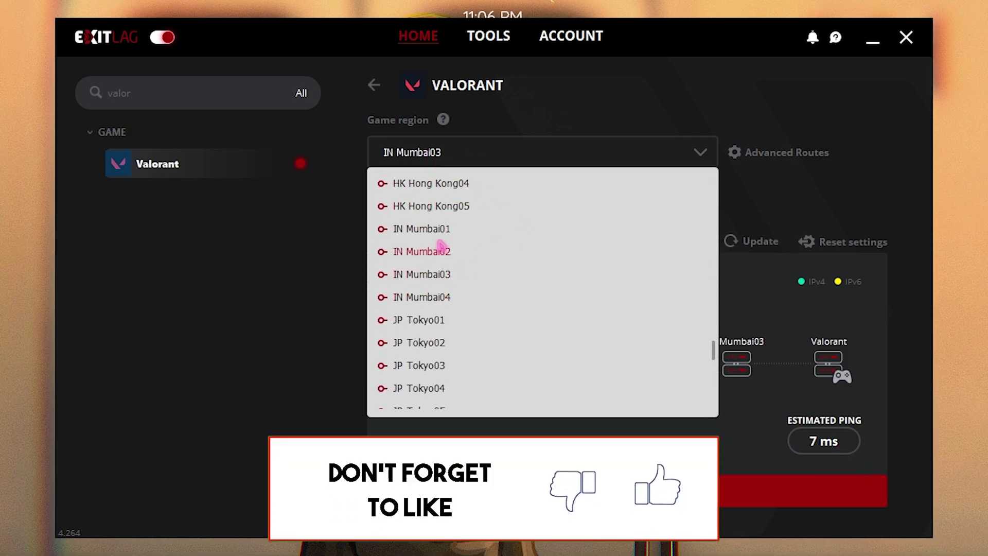
pyautogui.click(435, 228)
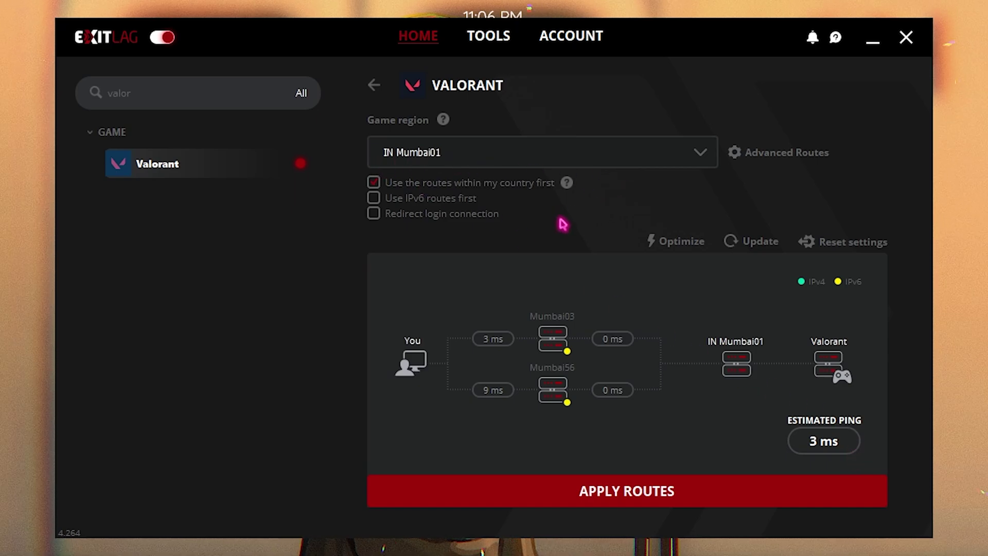
pyautogui.click(610, 502)
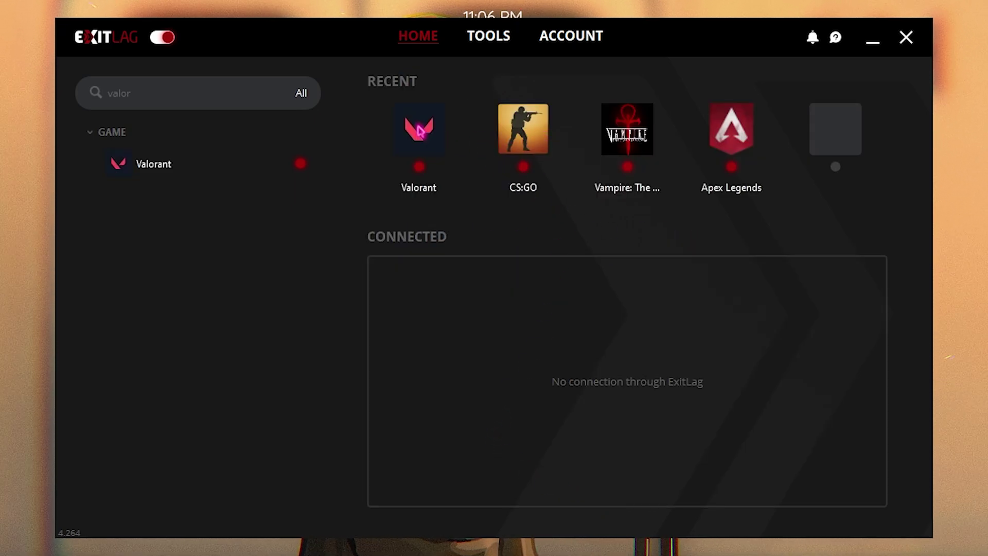
# In ExitLag's FPS Boost tools, toggle the options for maximum game processing priority and disabling Core Parking
pyautogui.click(491, 39)
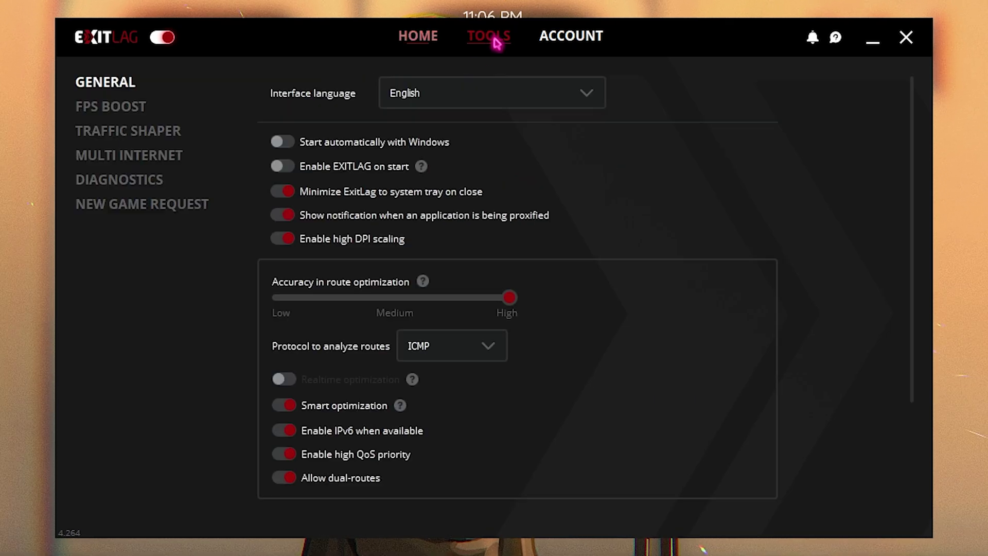
pyautogui.click(104, 118)
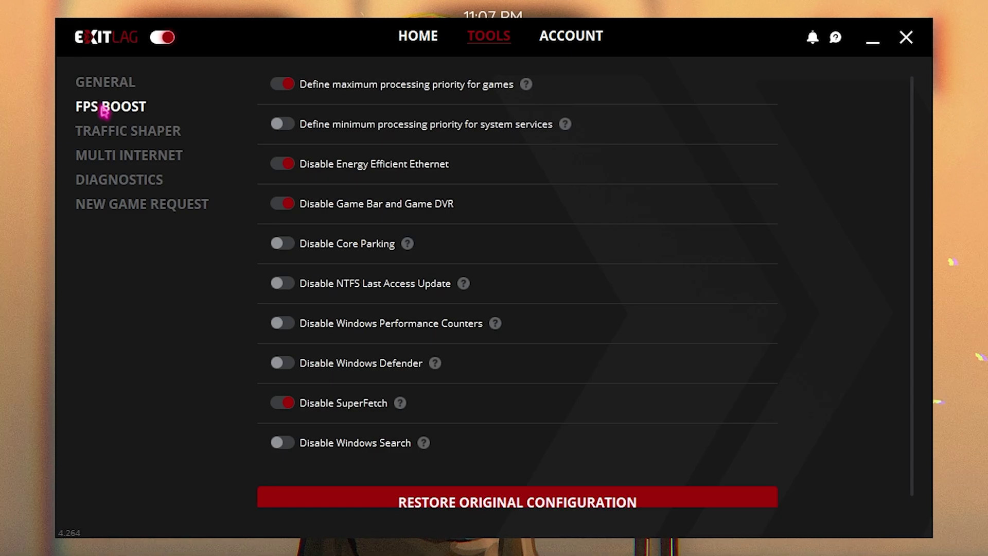
pyautogui.click(283, 85)
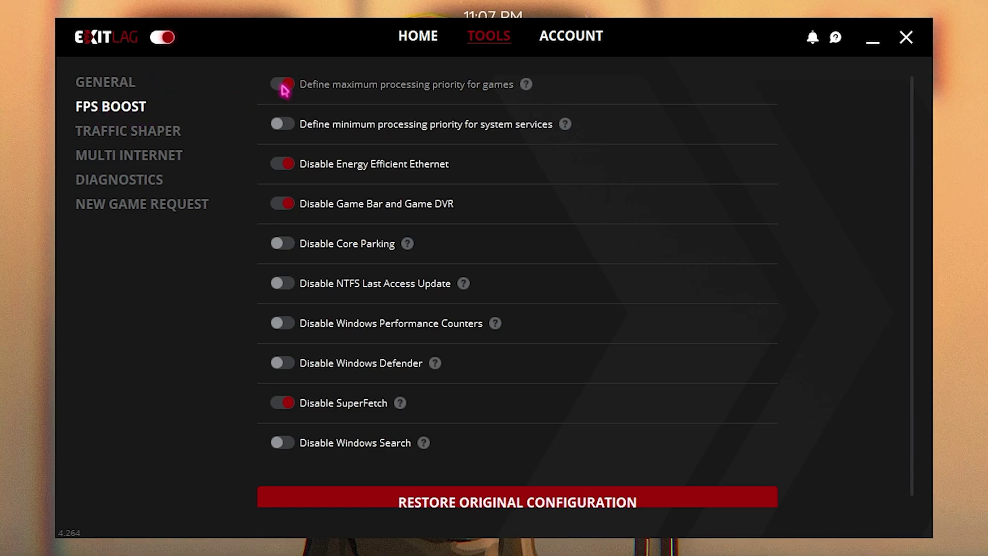
pyautogui.click(284, 247)
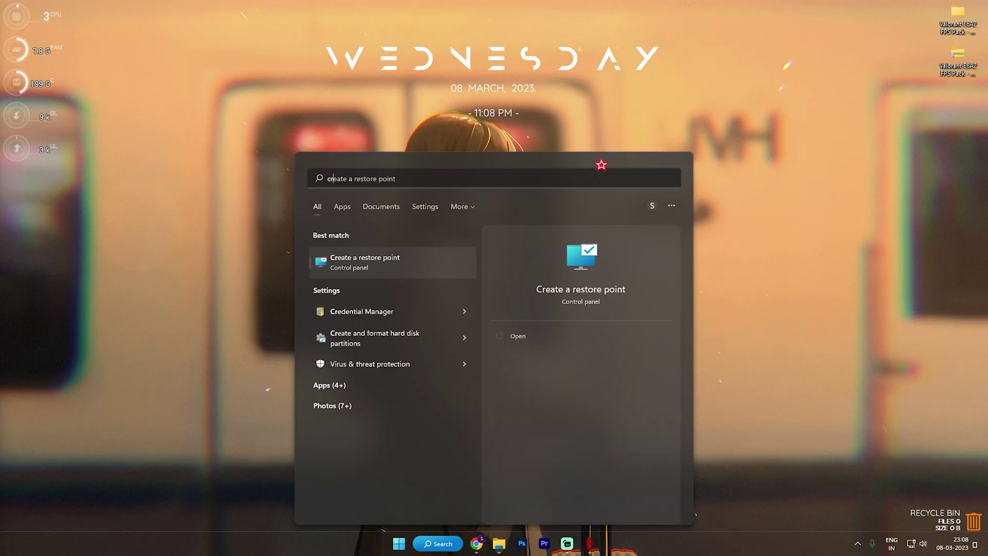
# Create a system restore point named "Valorant" with Local Disk (C:) selected in System Protection
pyautogui.press('Return')
pyautogui.moveTo(161, 22); pyautogui.dragTo(278, 138)
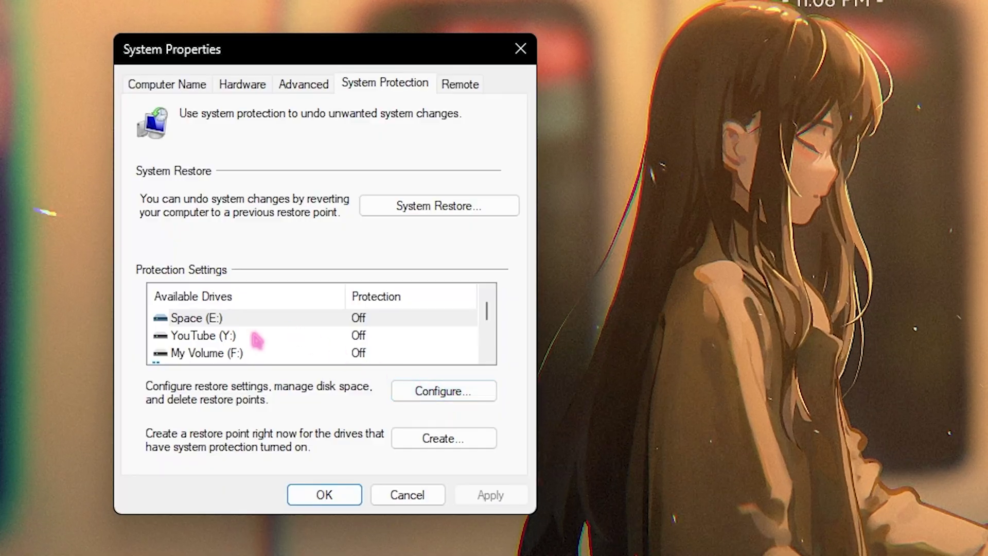
pyautogui.scroll(-1, 298, 335)
pyautogui.click(299, 344)
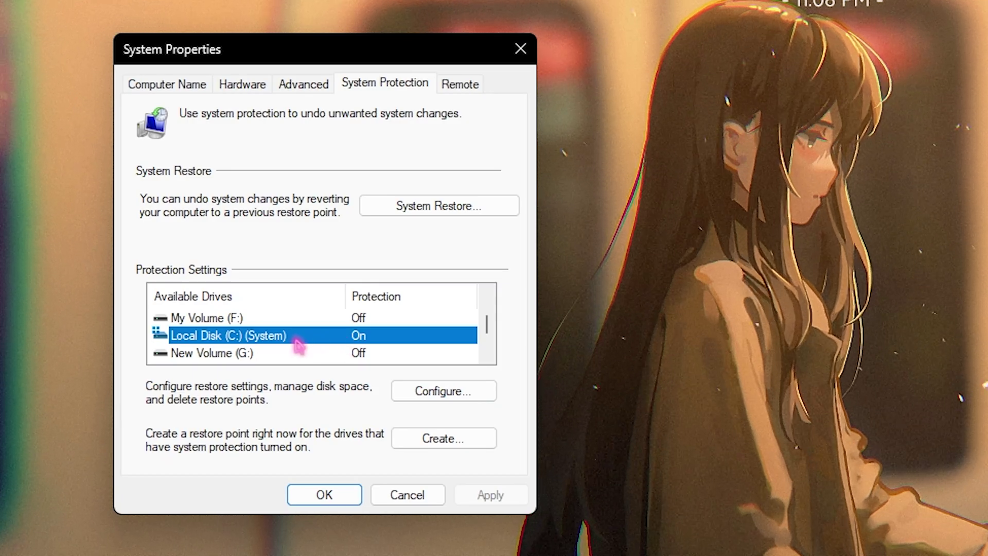
pyautogui.click(449, 440)
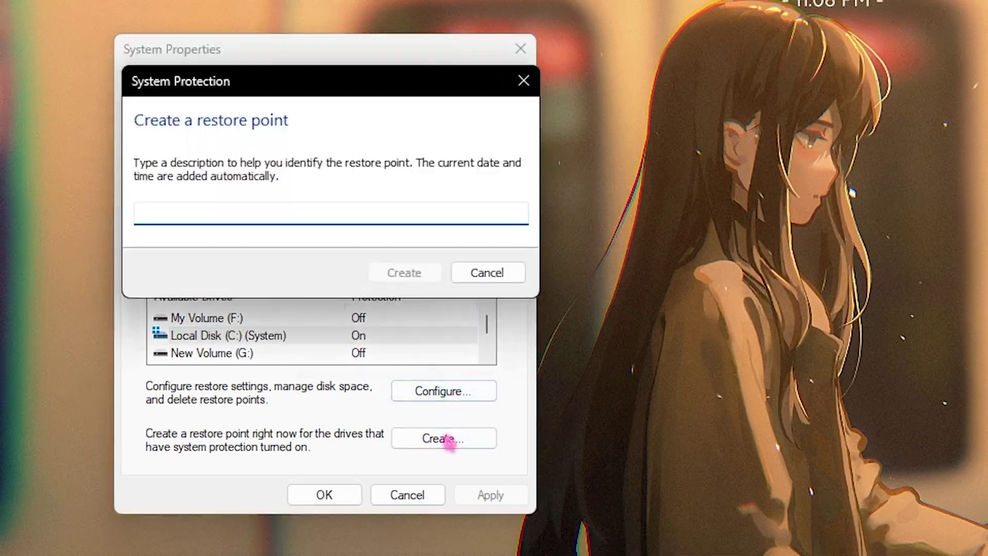
pyautogui.write('Valorant')
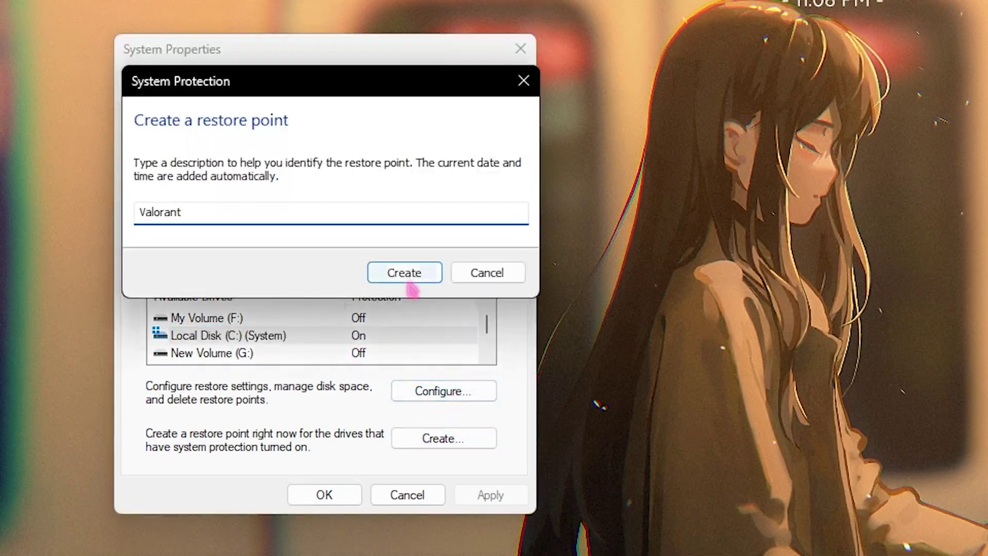
pyautogui.click(407, 278)
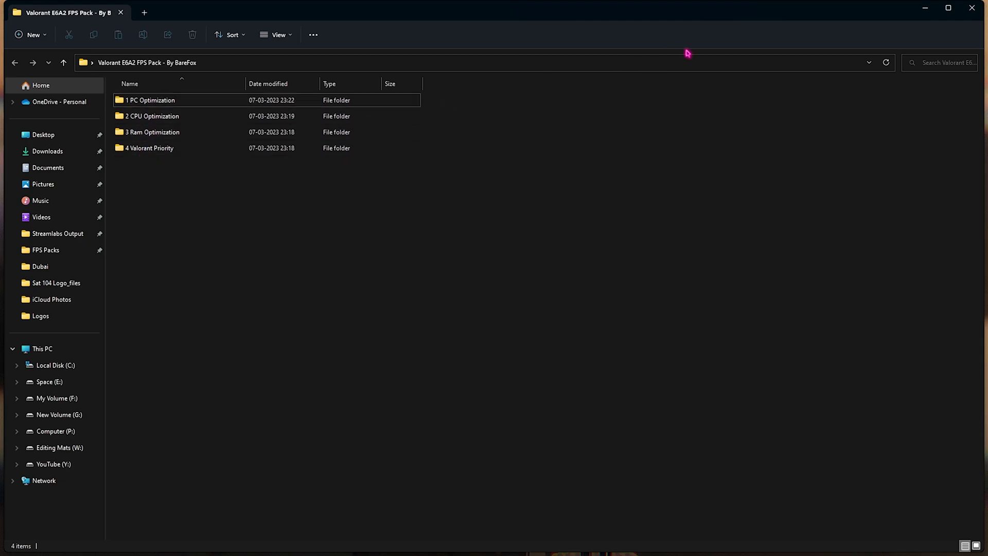
# Run 01 Cache Cleaner.bat from the pack's 1 PC Optimization folder as administrator
pyautogui.click(941, 16)
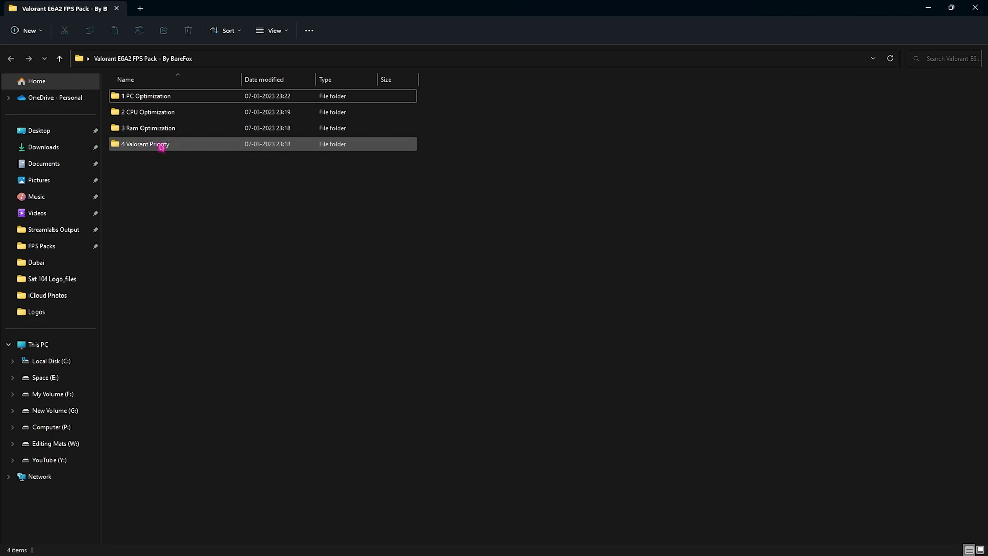
pyautogui.doubleClick(143, 98)
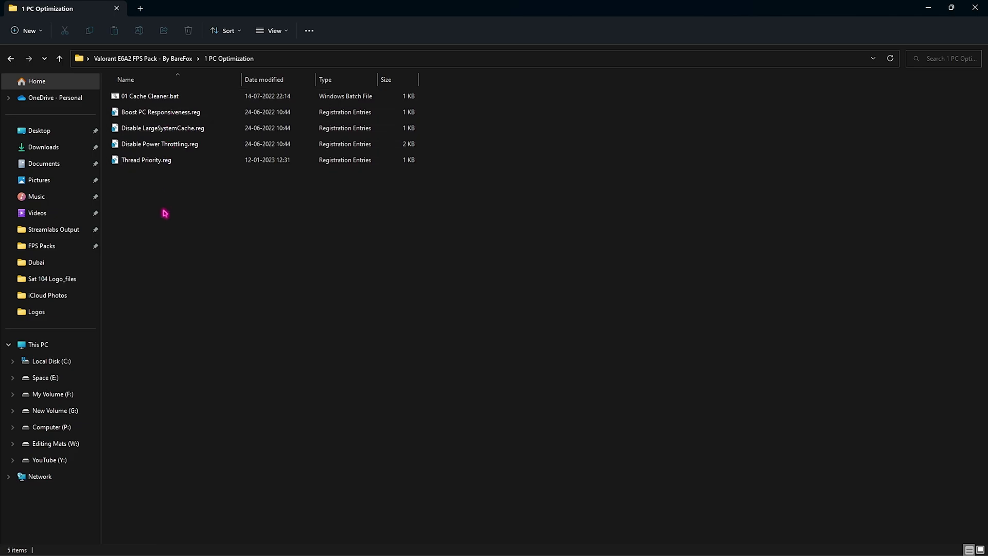
pyautogui.moveTo(164, 210); pyautogui.dragTo(165, 113)
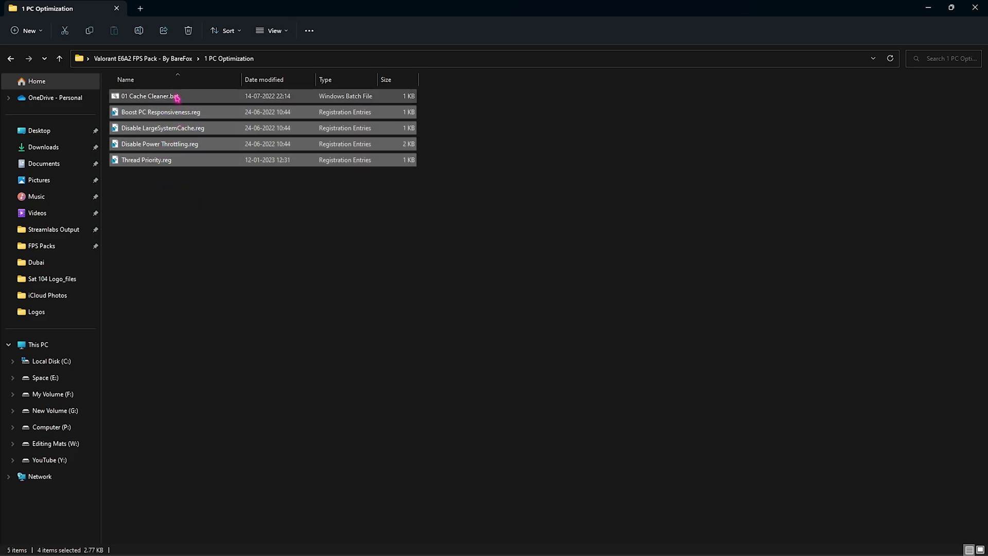
pyautogui.click(212, 100)
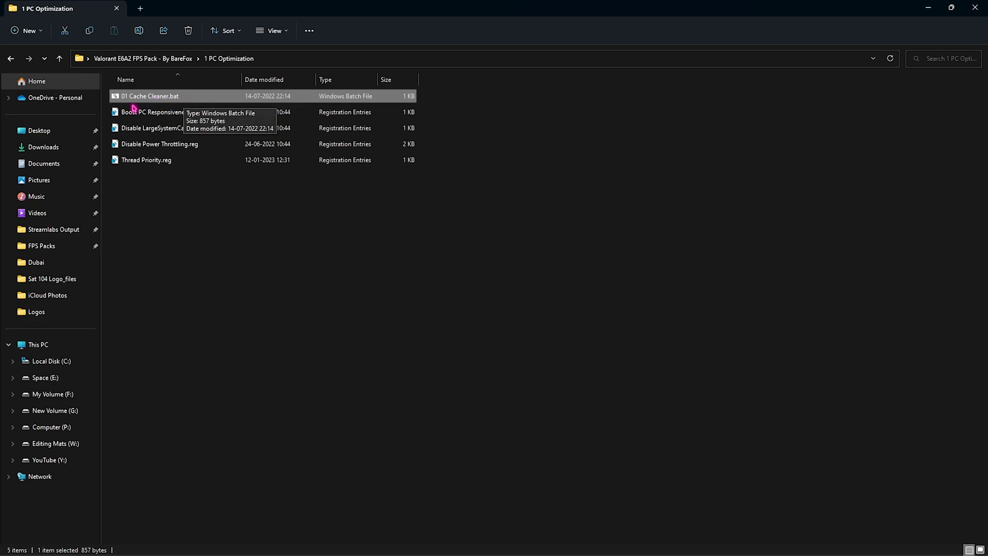
pyautogui.rightClick(181, 99)
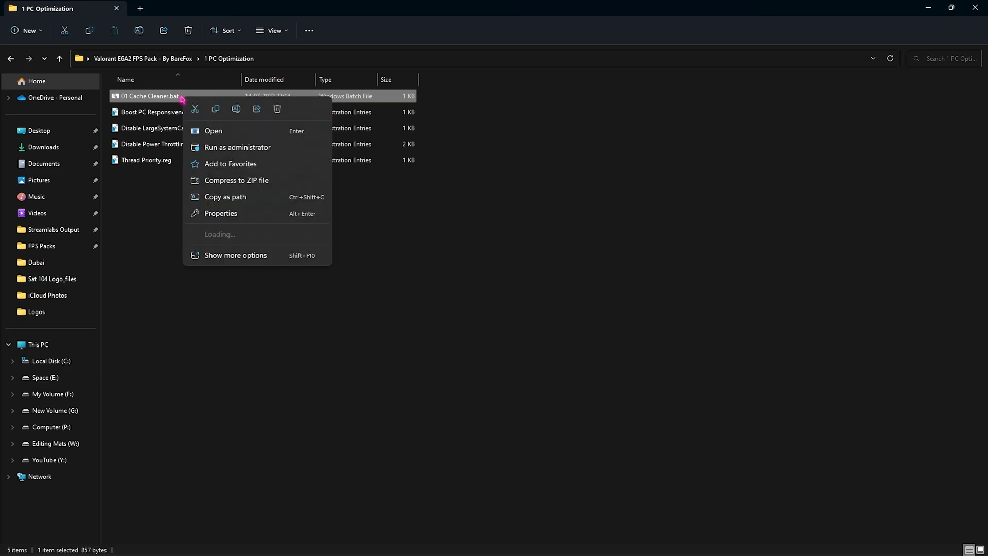
pyautogui.click(246, 148)
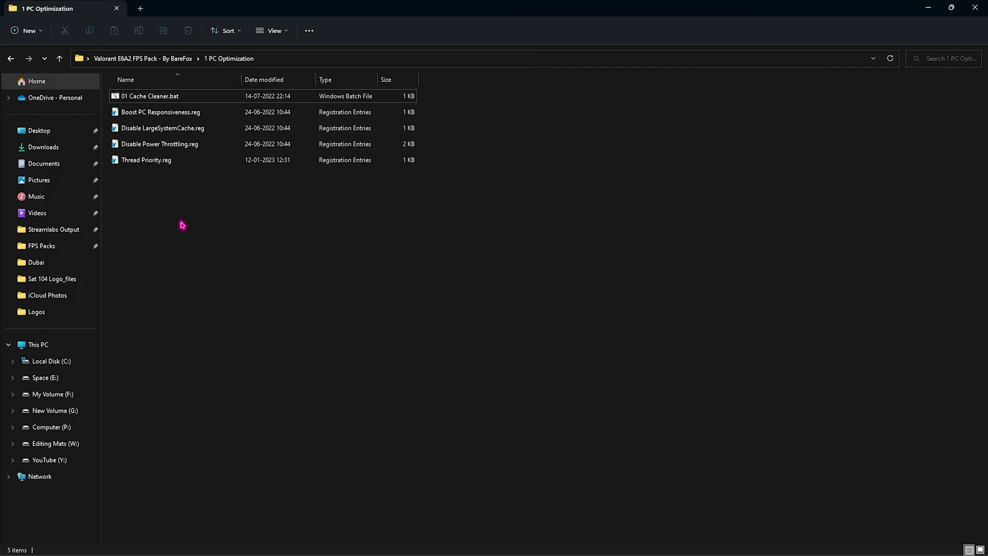
# Bring up the Merge command for Boost PC Responsiveness.reg and dismiss it
pyautogui.moveTo(195, 222); pyautogui.dragTo(172, 229)
pyautogui.click(170, 117)
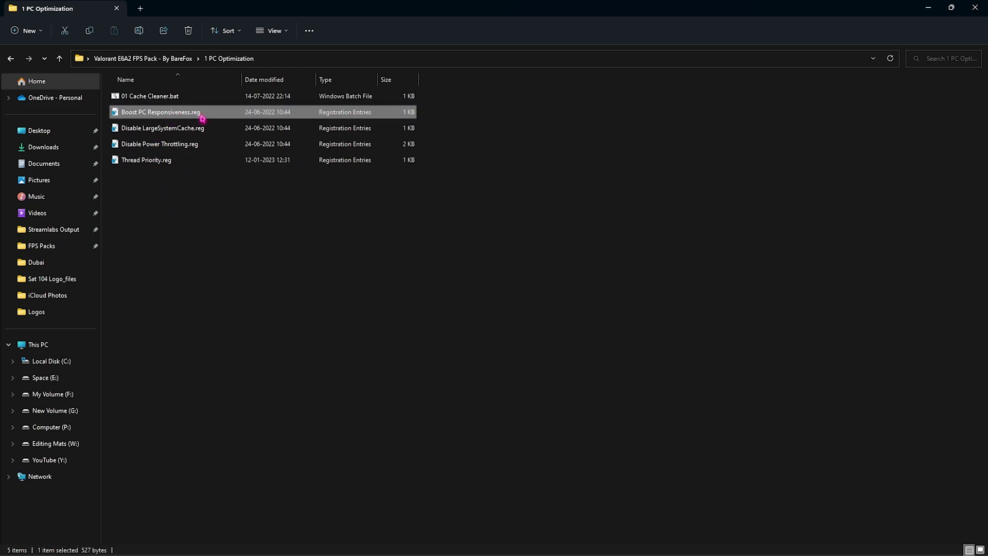
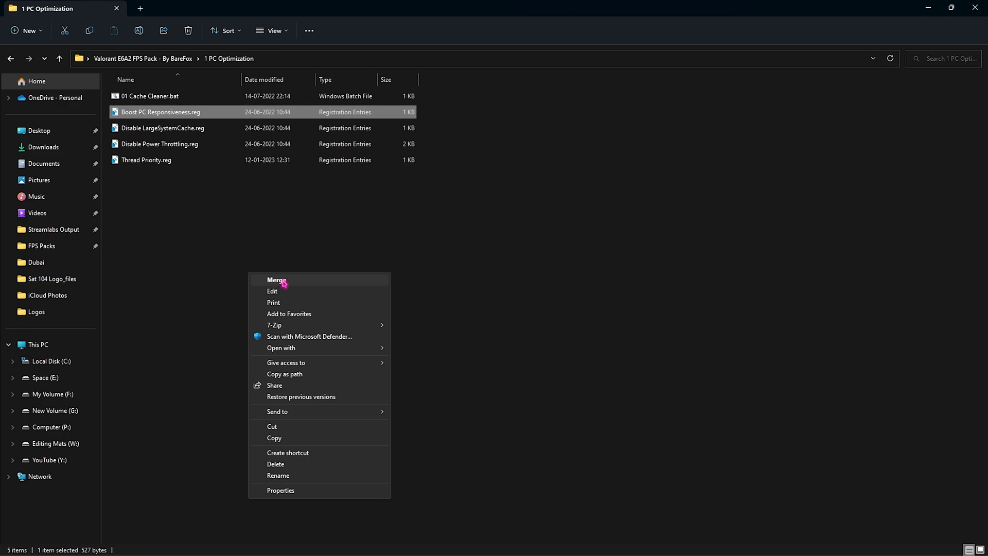
pyautogui.click(263, 270)
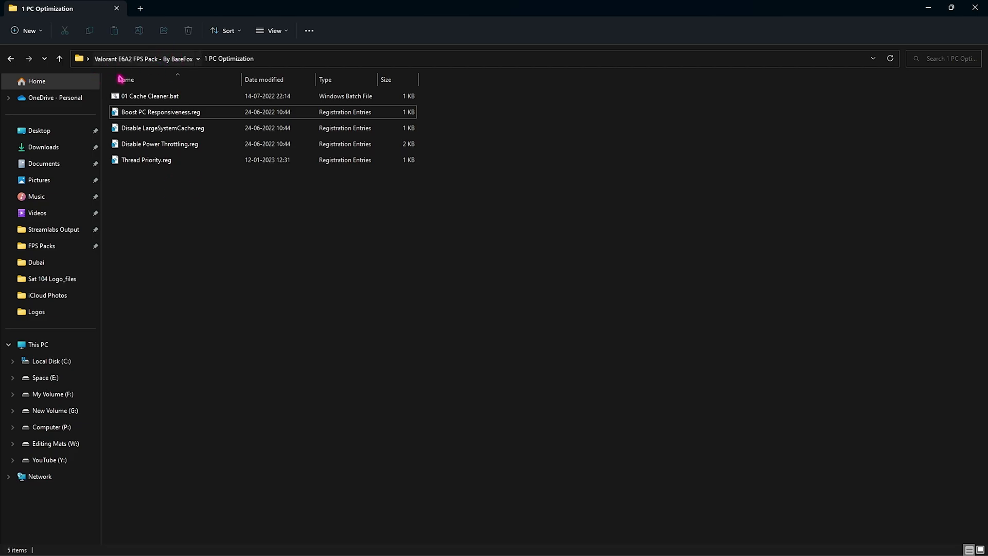
# Examine the INTEL and AMD folders under CPU Priority in the pack's 2 CPU Optimization folder
pyautogui.click(150, 63)
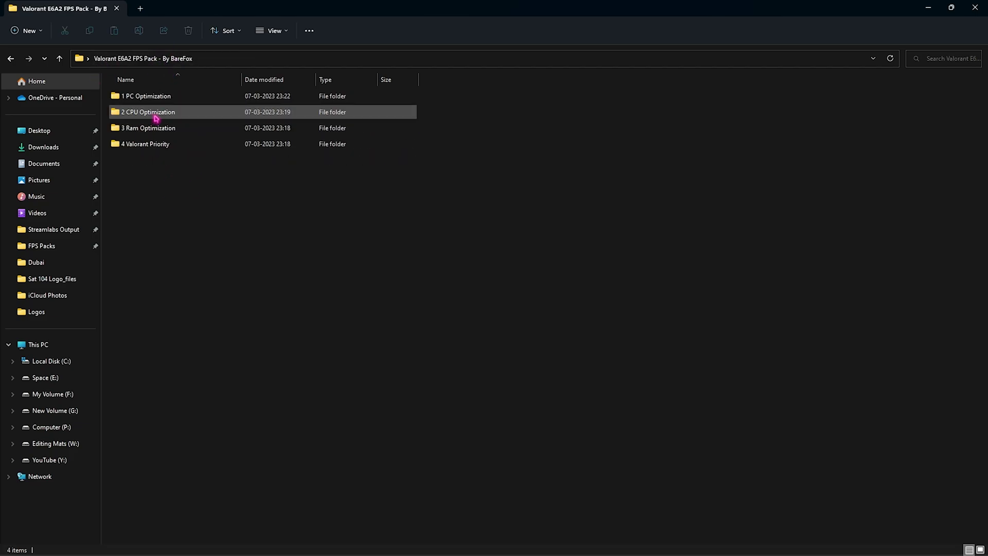
pyautogui.doubleClick(148, 117)
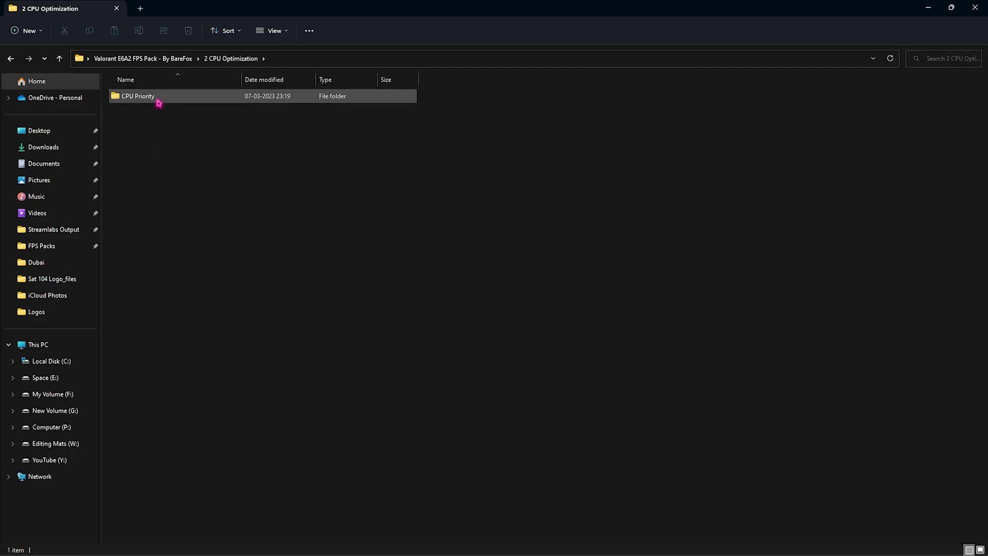
pyautogui.doubleClick(149, 98)
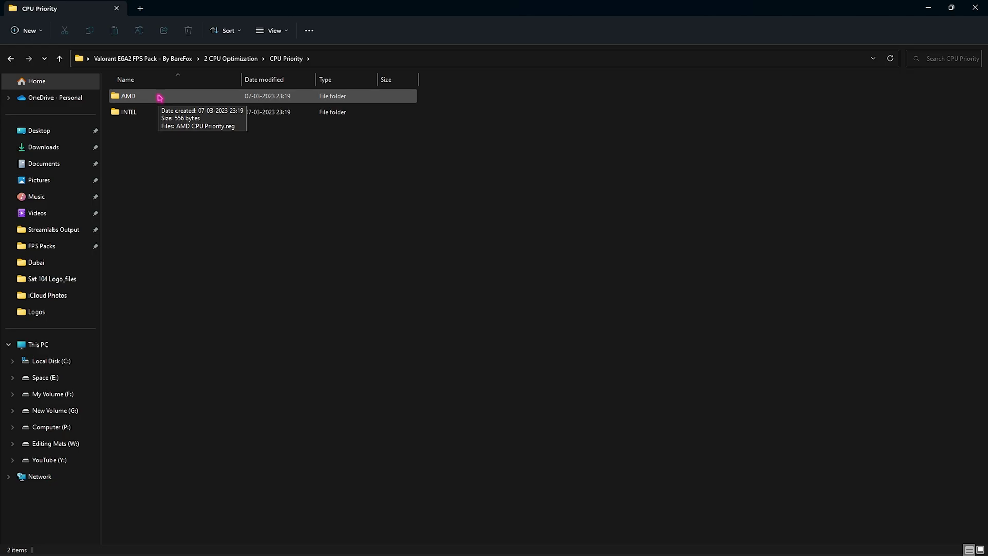
pyautogui.doubleClick(150, 111)
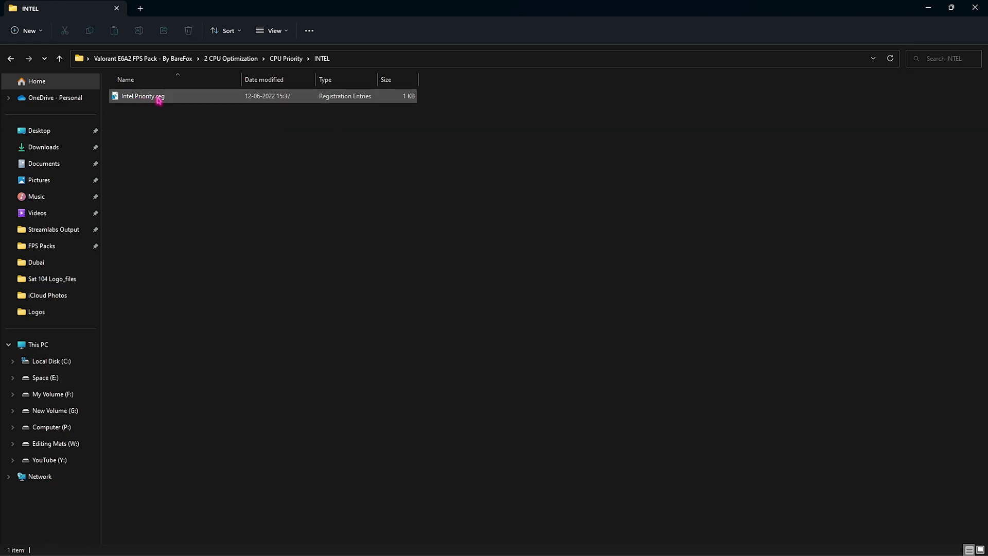
pyautogui.click(286, 58)
pyautogui.doubleClick(160, 98)
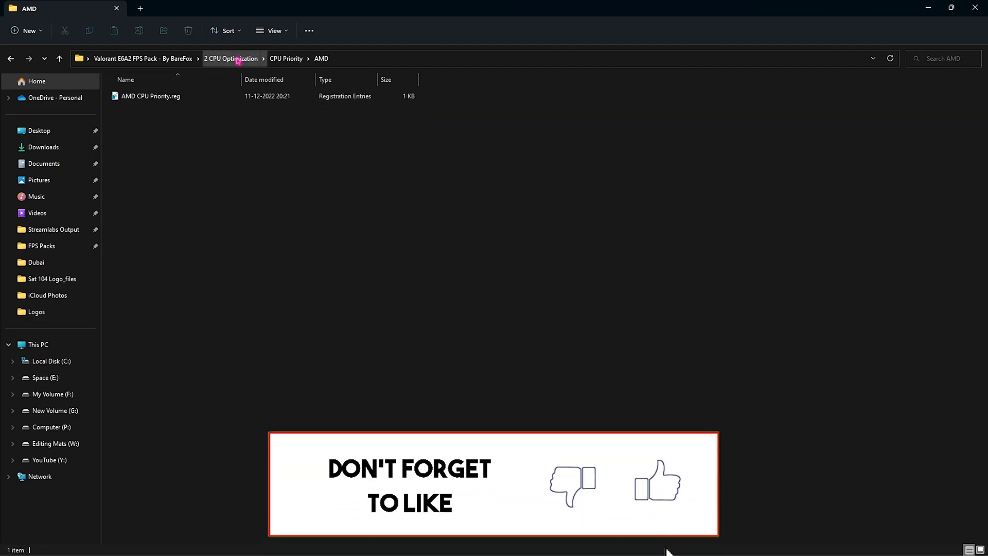
# Open the pack's 3 Ram Optimization folder and select 16GB Ram.reg
pyautogui.click(156, 60)
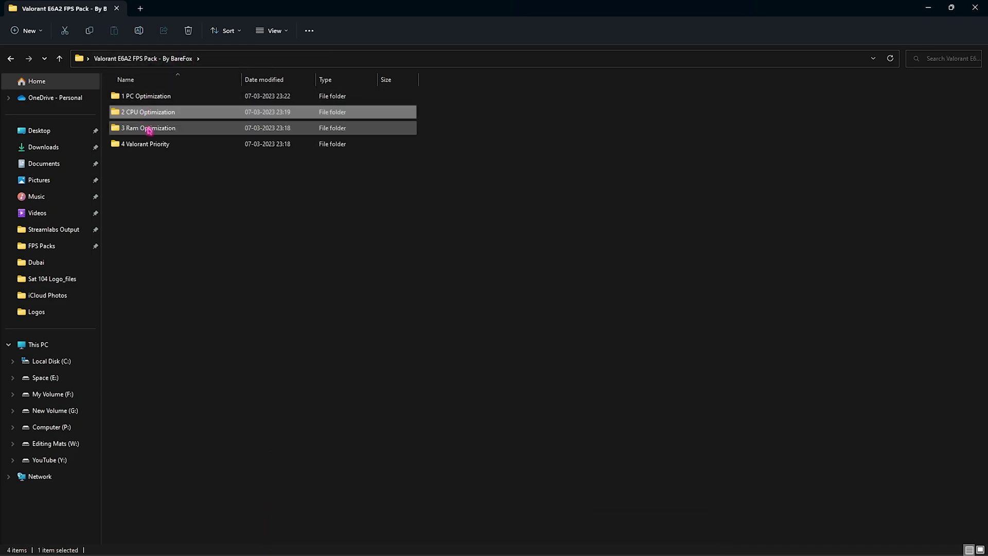
pyautogui.doubleClick(169, 130)
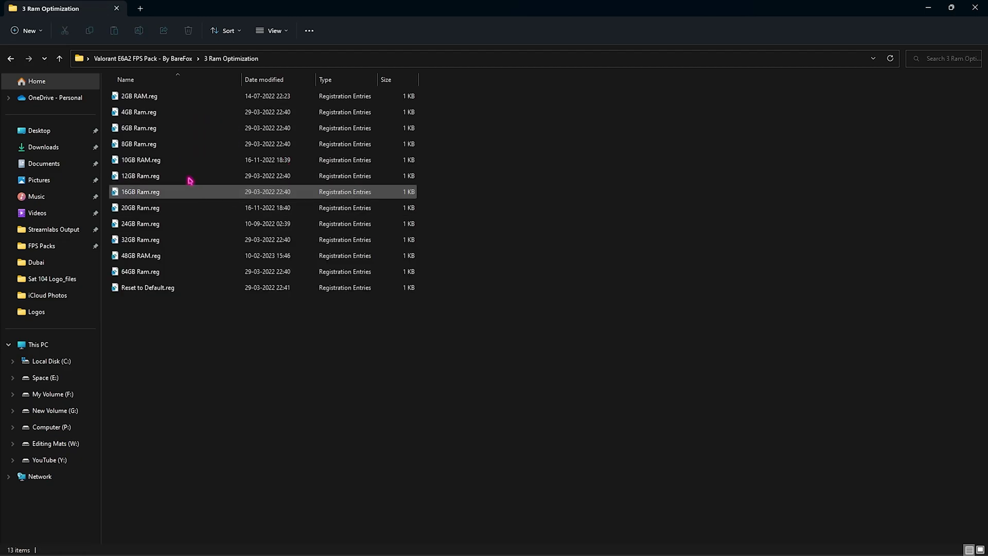
pyautogui.moveTo(149, 324); pyautogui.dragTo(165, 92)
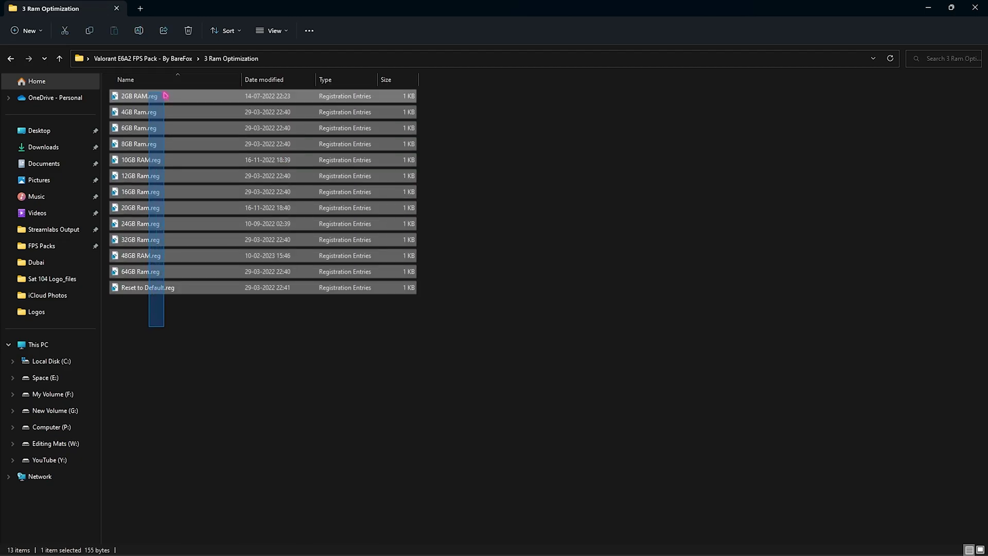
pyautogui.click(158, 328)
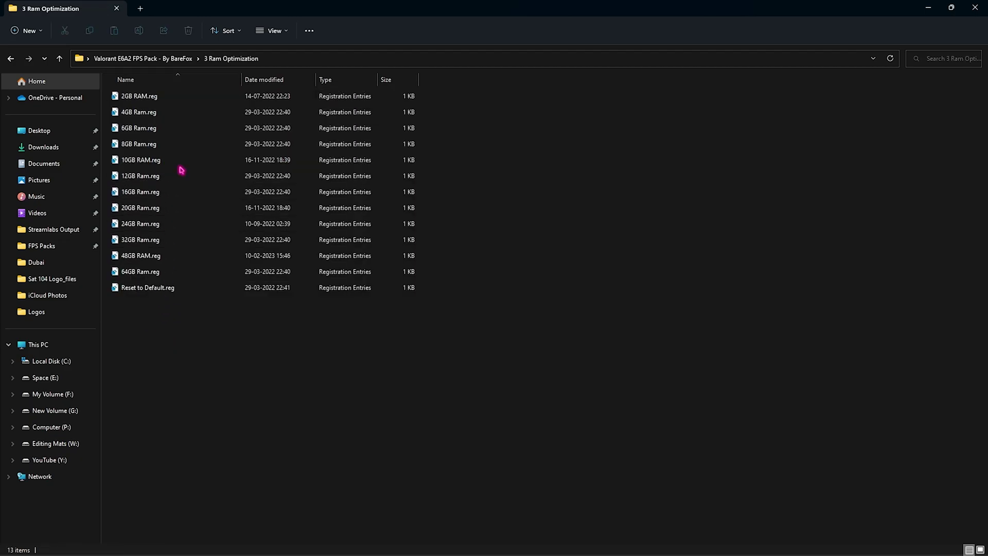
pyautogui.click(179, 195)
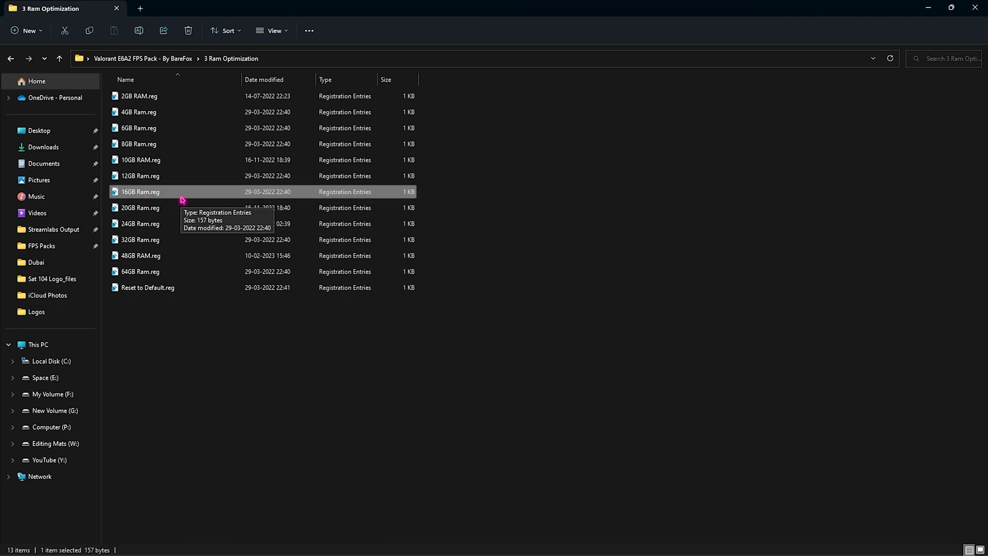
# Search Windows for "sys" and open System Information to check the installed physical memory
pyautogui.press('super')
pyautogui.write('sys')
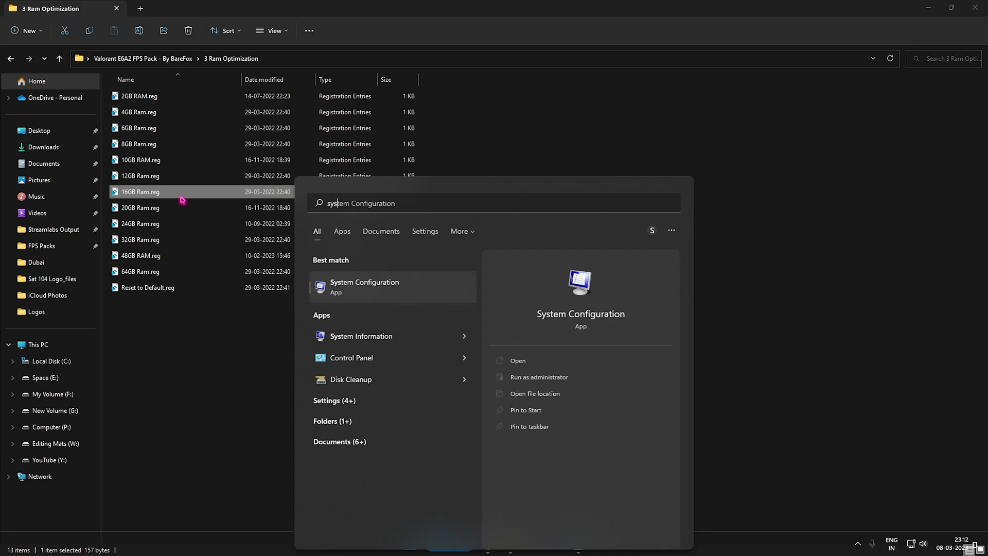
pyautogui.press('Down')
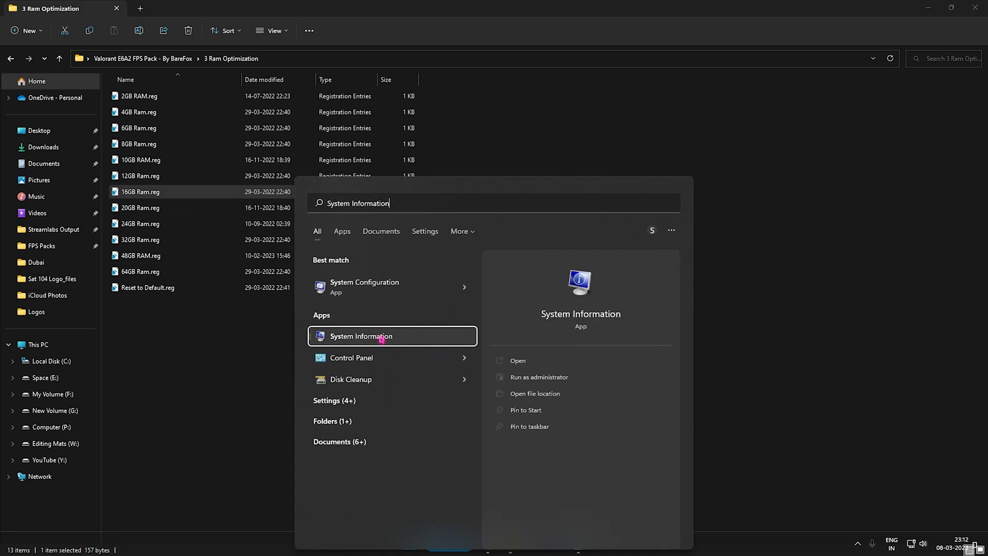
pyautogui.click(380, 337)
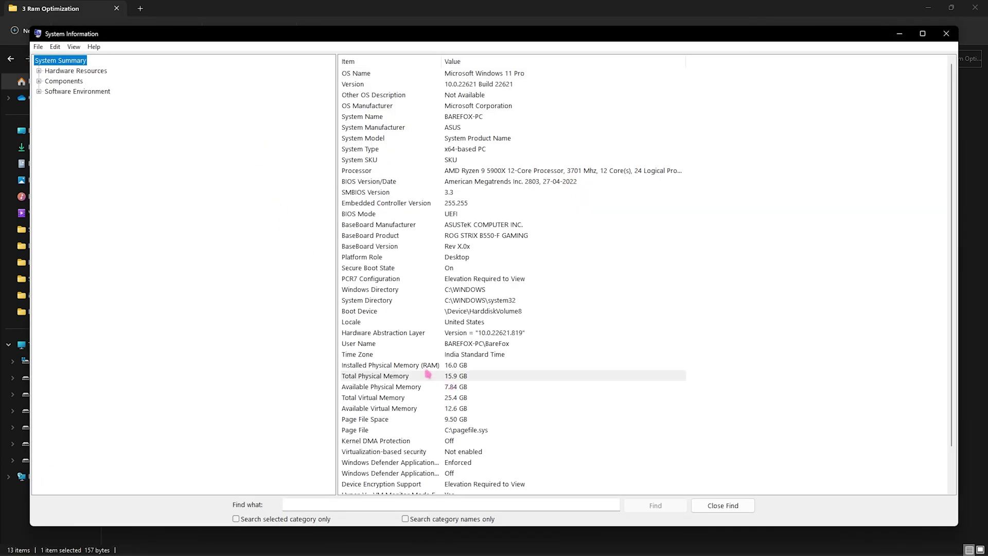
# Close System Information after checking the installed RAM row, and open the pack's 4 Valorant Priority folder
pyautogui.click(462, 367)
pyautogui.click(946, 34)
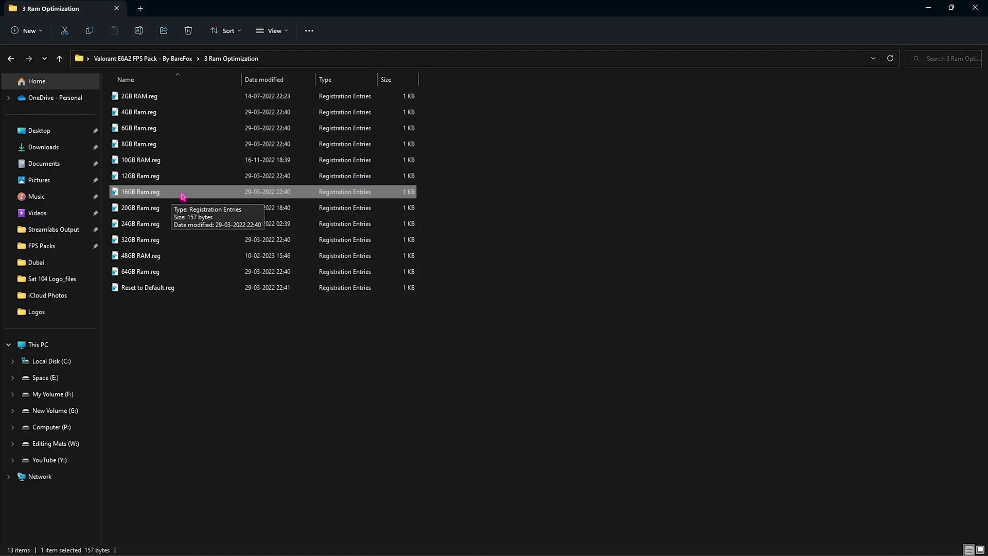
pyautogui.press('BackSpace')
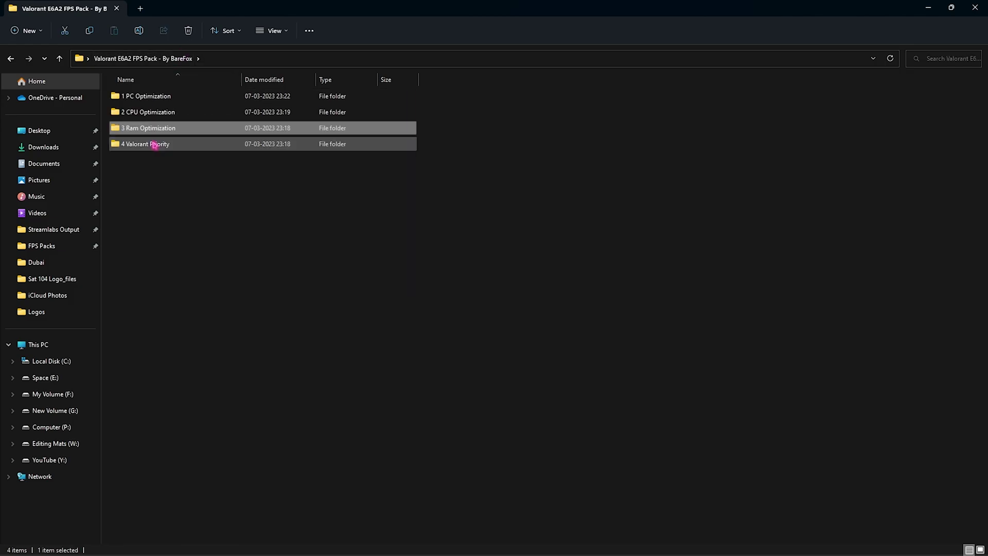
pyautogui.click(153, 144)
pyautogui.doubleClick(137, 140)
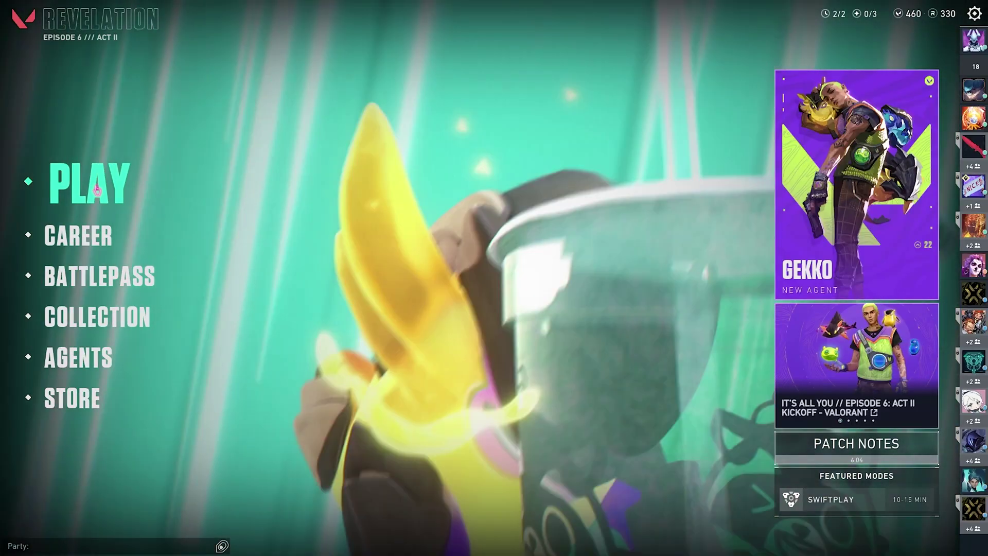
# Switch to Valorant and set NVIDIA Reflex Low Latency to On + Boost in the game's general video settings
pyautogui.click(96, 186)
pyautogui.press('Escape')
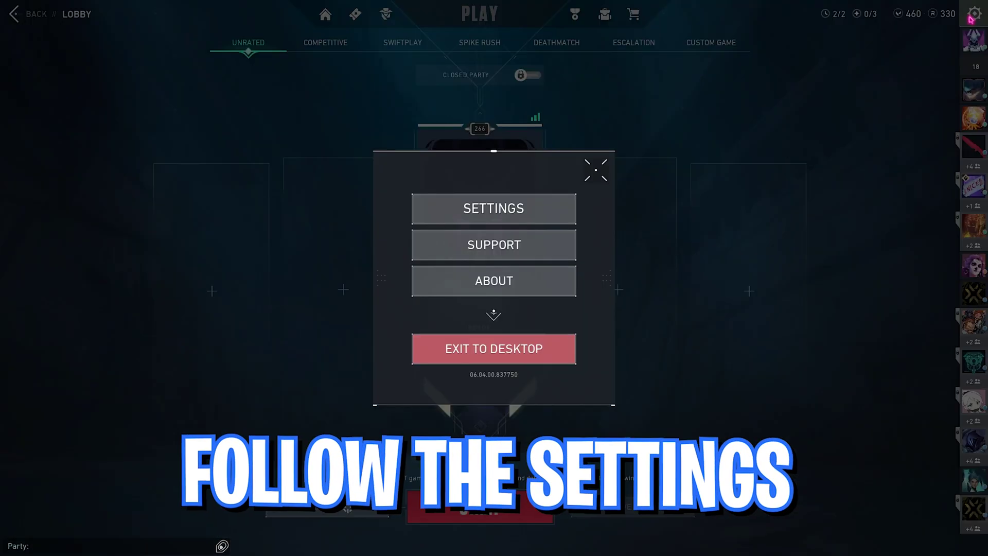
pyautogui.click(501, 207)
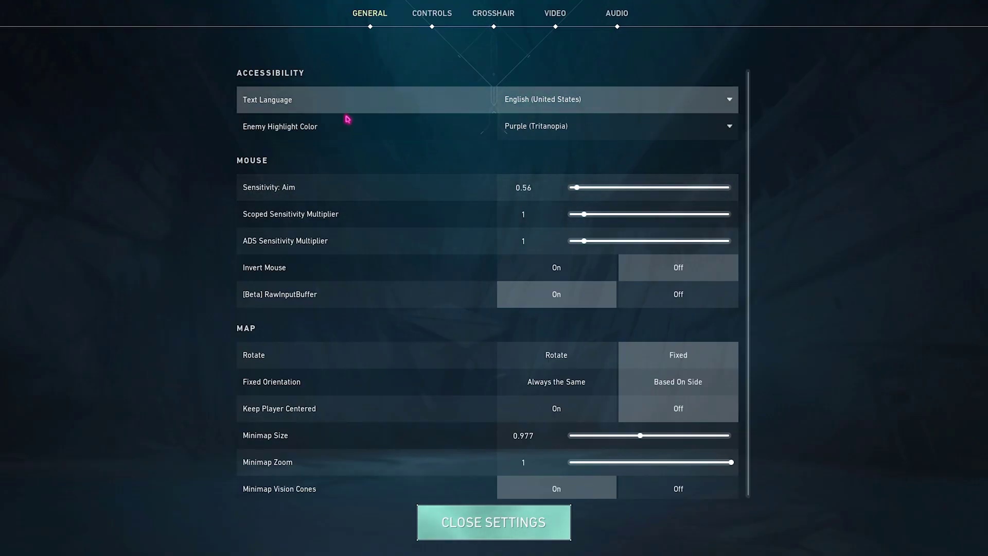
pyautogui.click(556, 15)
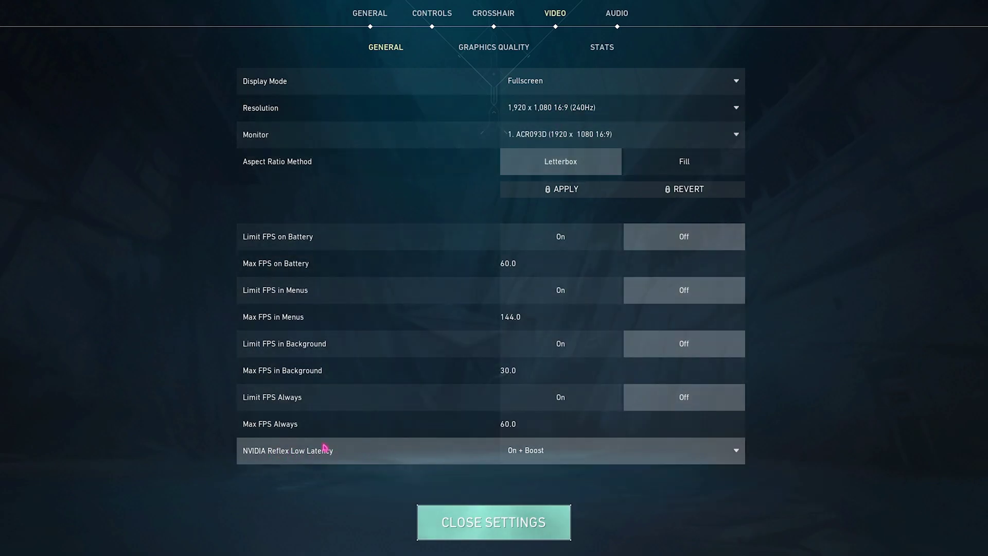
pyautogui.click(540, 461)
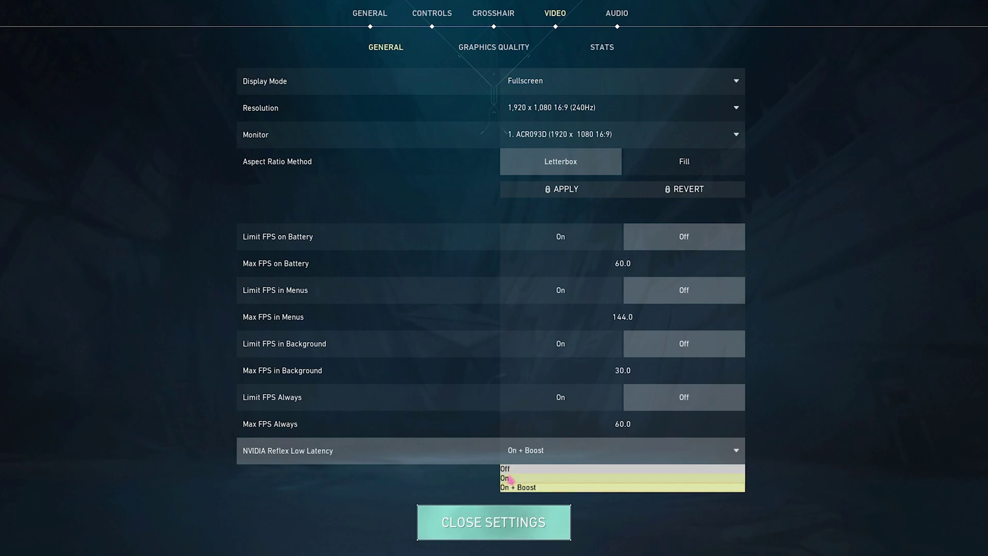
pyautogui.click(523, 488)
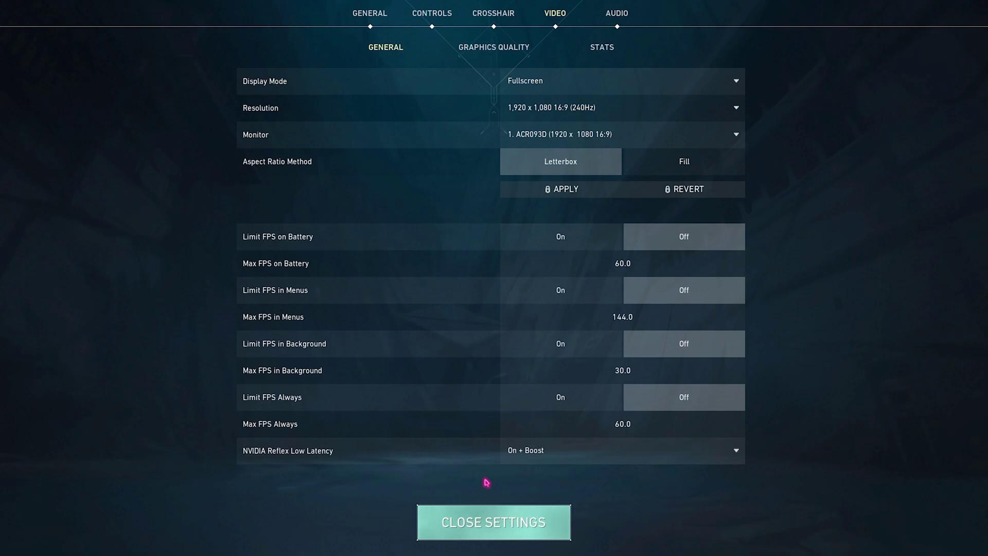
# In the graphics quality settings, turn off Vignette and VSync, set Anti-Aliasing to None and Anisotropic Filtering to 1x, and close the settings
pyautogui.click(491, 50)
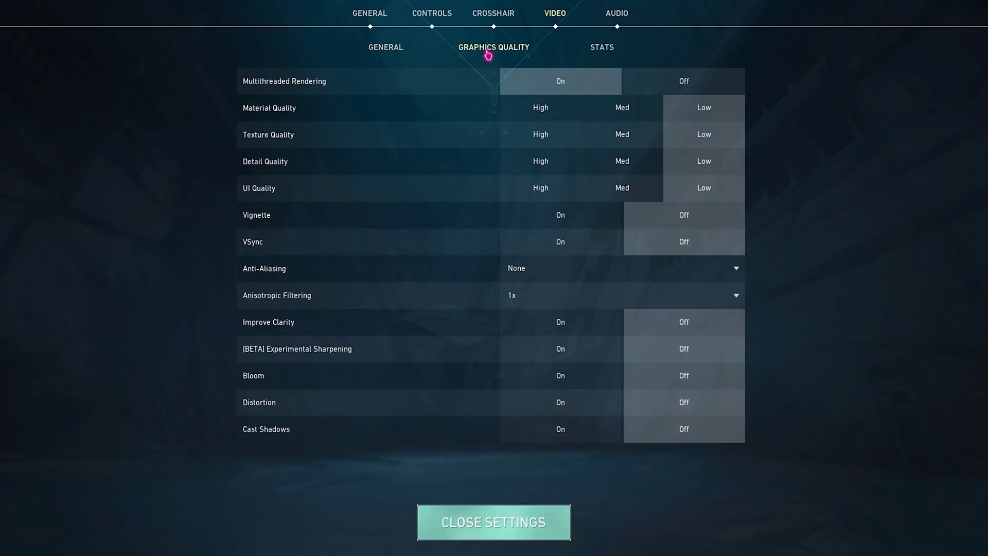
pyautogui.moveTo(281, 84)
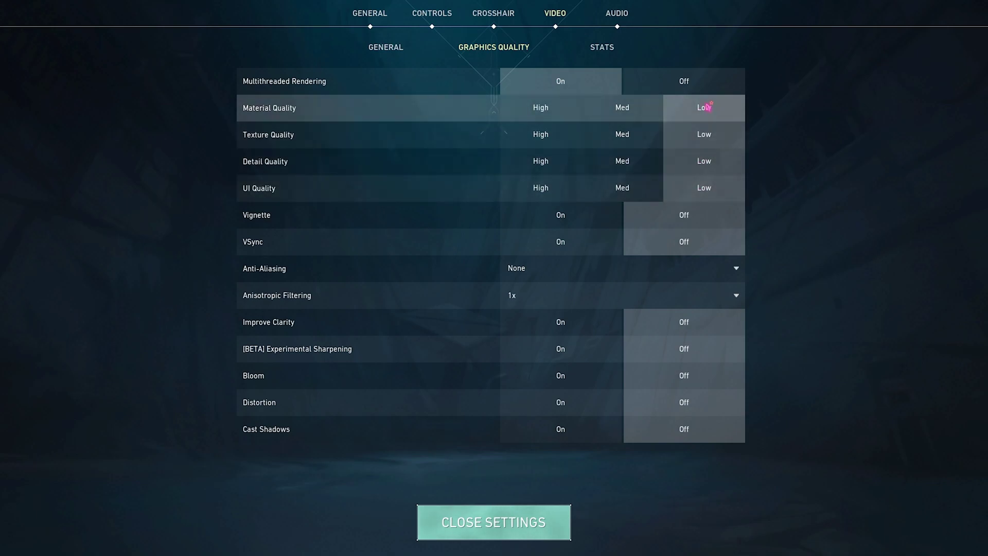
pyautogui.click(643, 222)
pyautogui.click(677, 242)
pyautogui.click(536, 273)
pyautogui.click(536, 273)
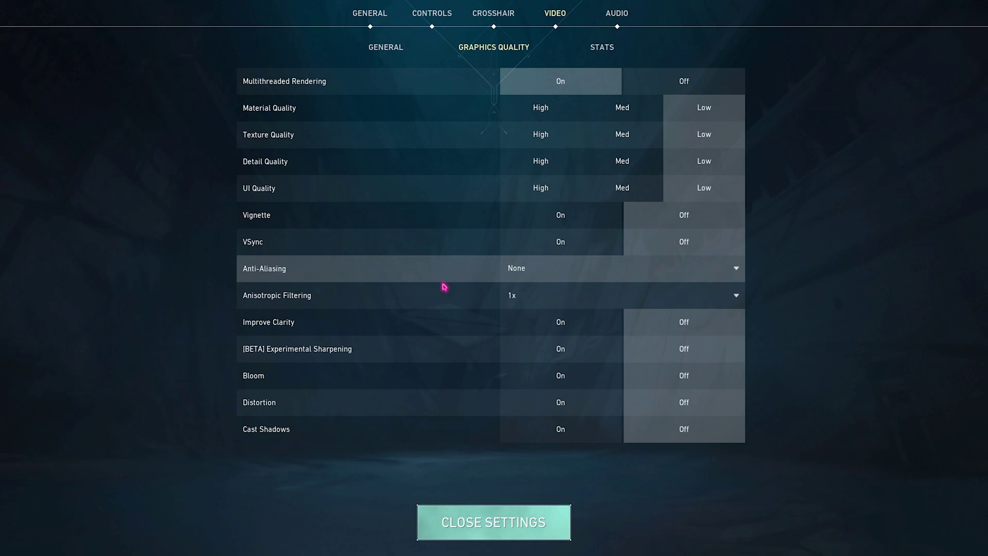
pyautogui.click(561, 288)
pyautogui.click(522, 312)
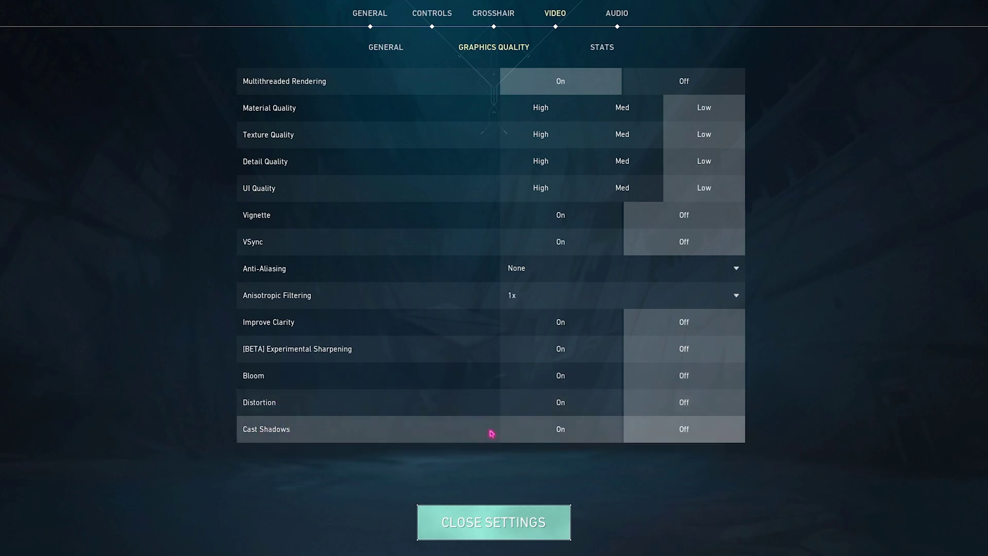
pyautogui.click(512, 510)
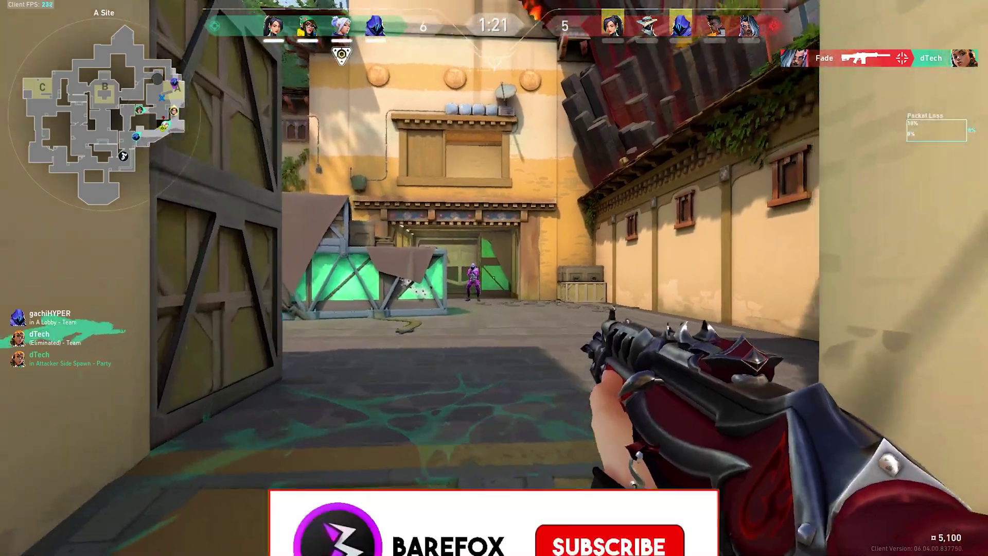
pyautogui.click(494, 277)
pyautogui.press('w')
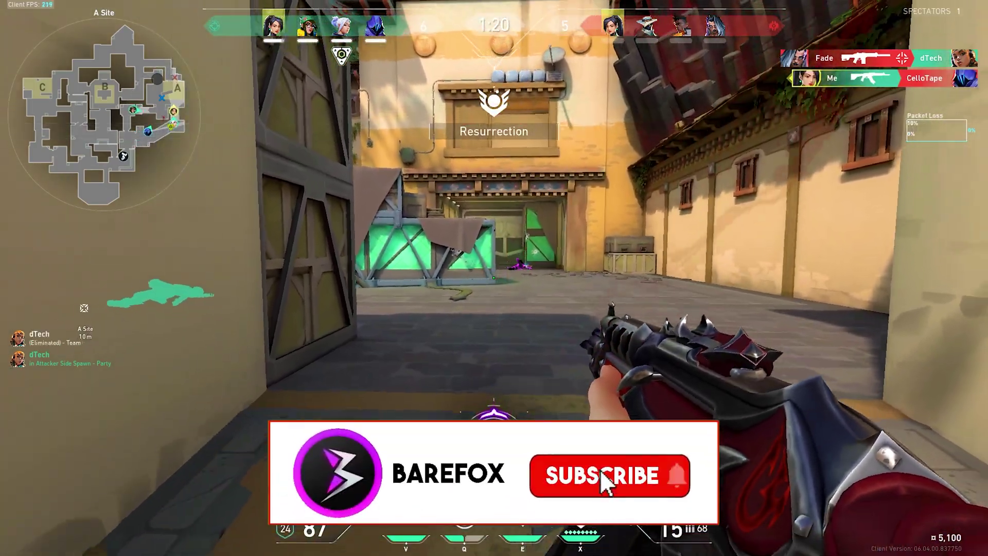
pyautogui.press('s')
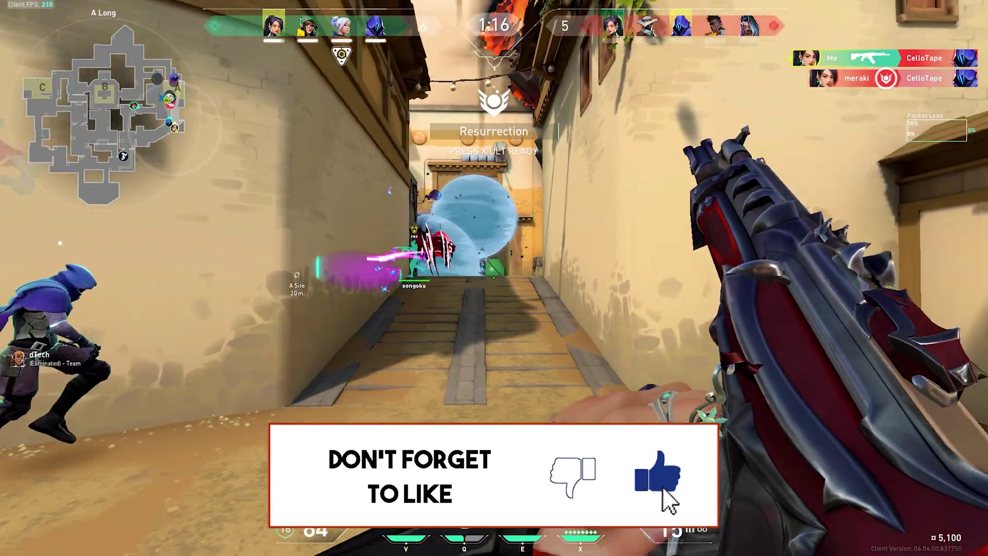
pyautogui.press('r')
pyautogui.click(494, 278)
pyautogui.click(494, 278)
pyautogui.click(494, 278)
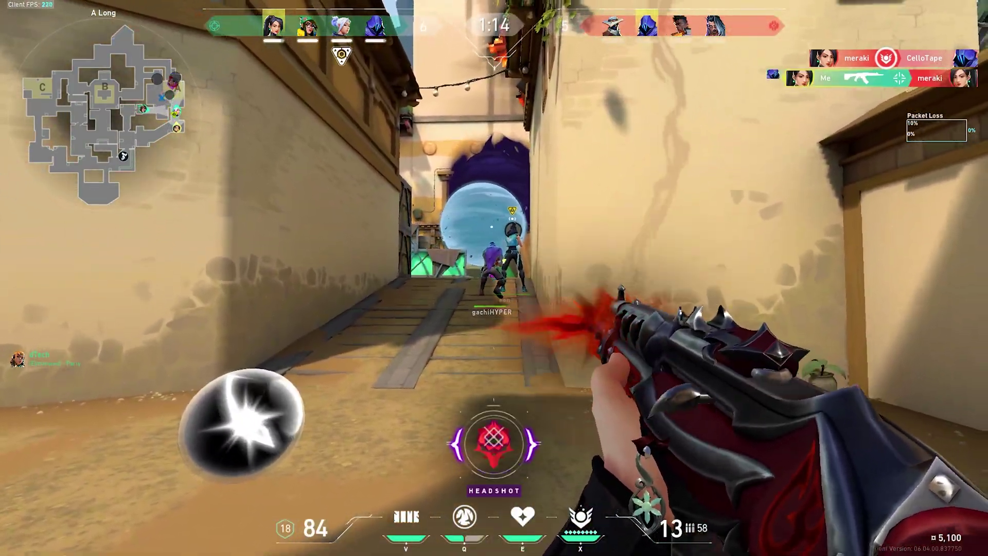
pyautogui.click(494, 278)
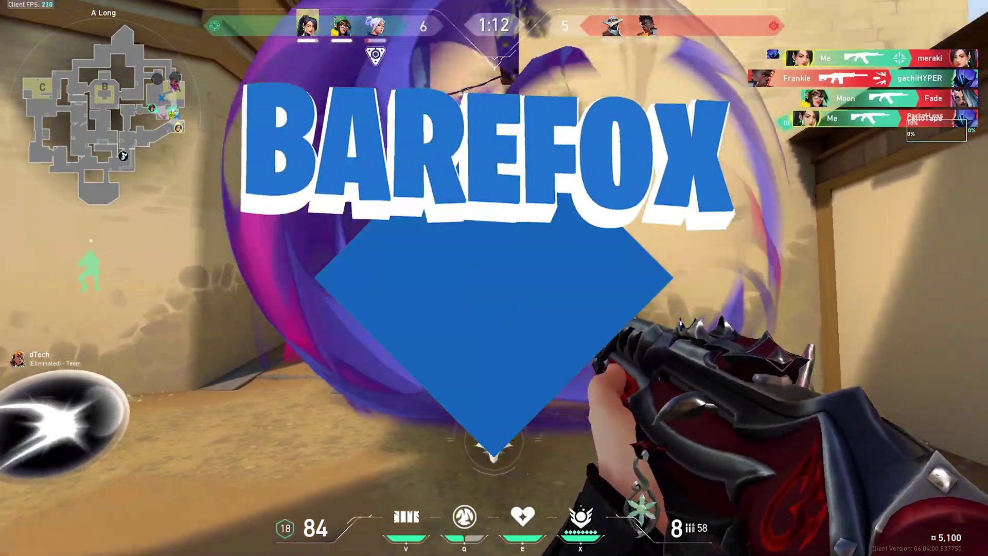